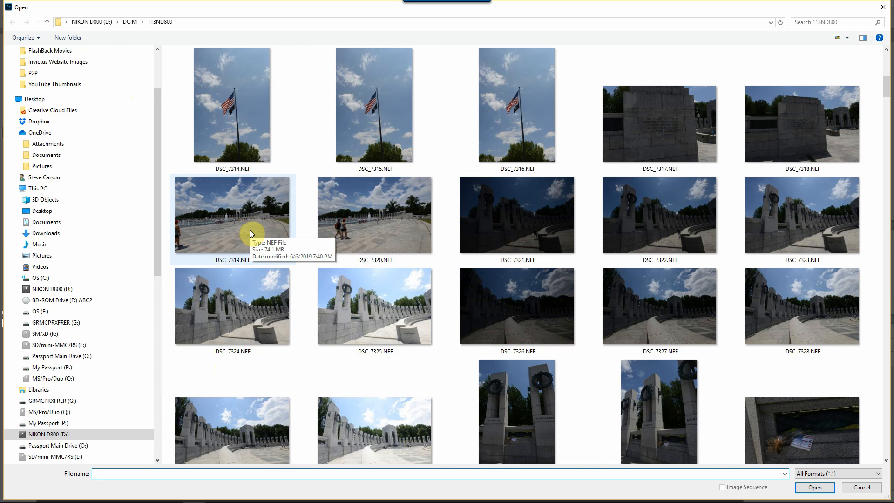
# Open the raw photos DSC_7319.NEF and DSC_7320.NEF together in Camera Raw.
pyautogui.hotkey('ctrl', 'a')
pyautogui.click(250, 231)
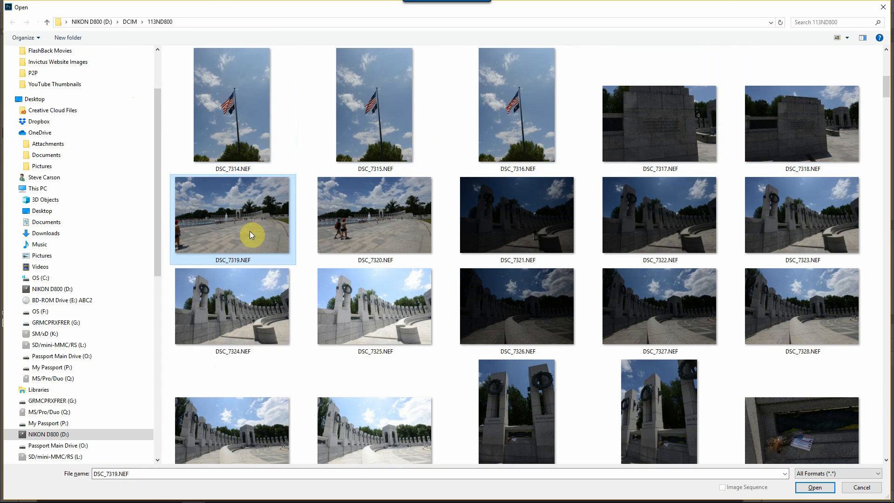
pyautogui.doubleClick(353, 232)
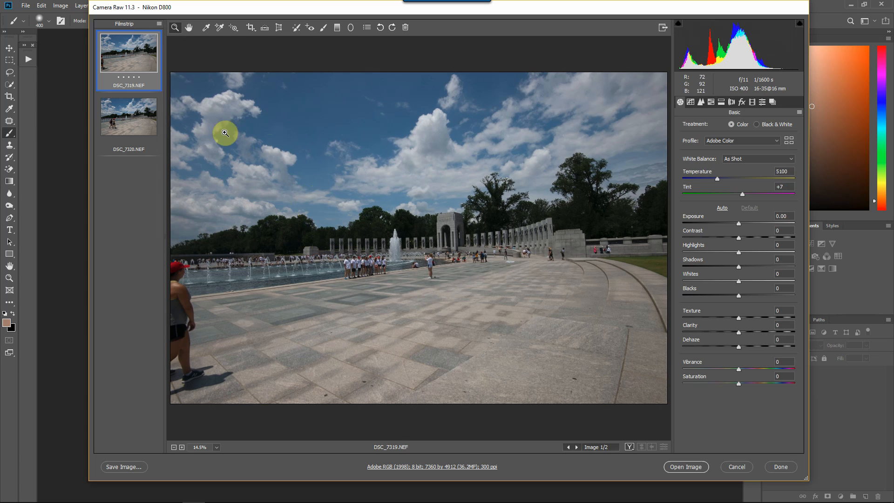
# Enable Remove Chromatic Aberration and Profile Corrections for both raw photos, and open them as images.
pyautogui.click(159, 24)
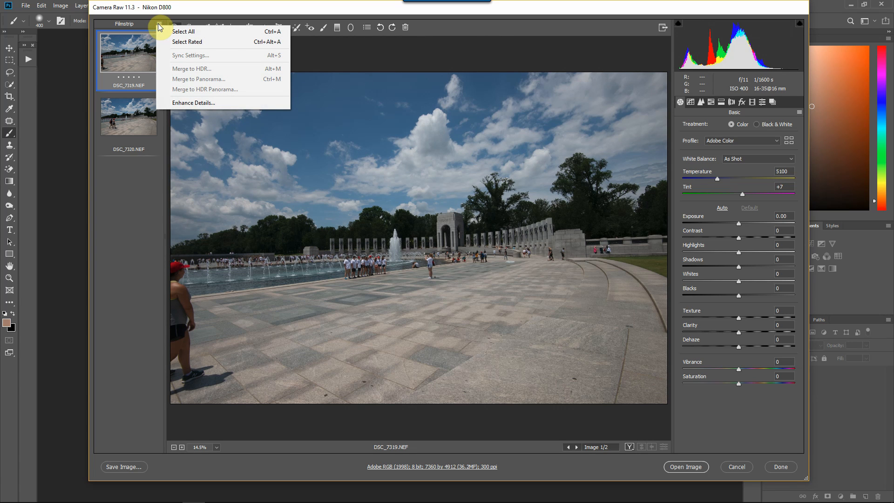
pyautogui.click(164, 31)
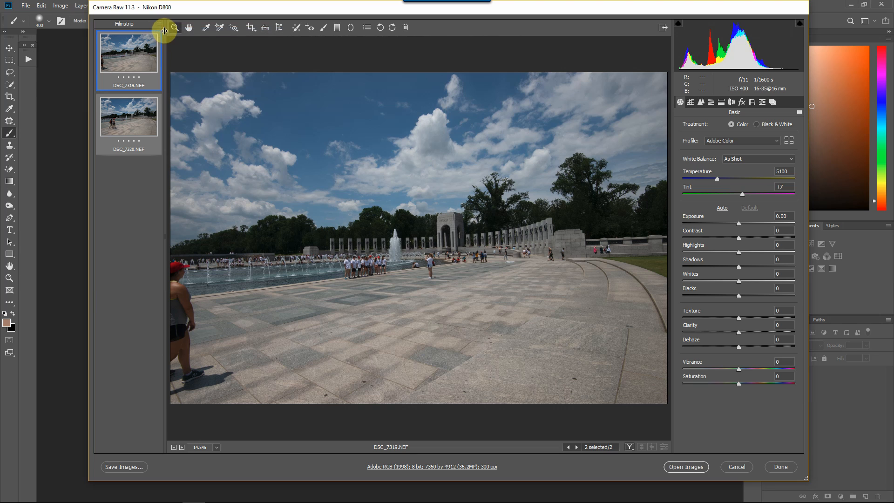
pyautogui.click(733, 102)
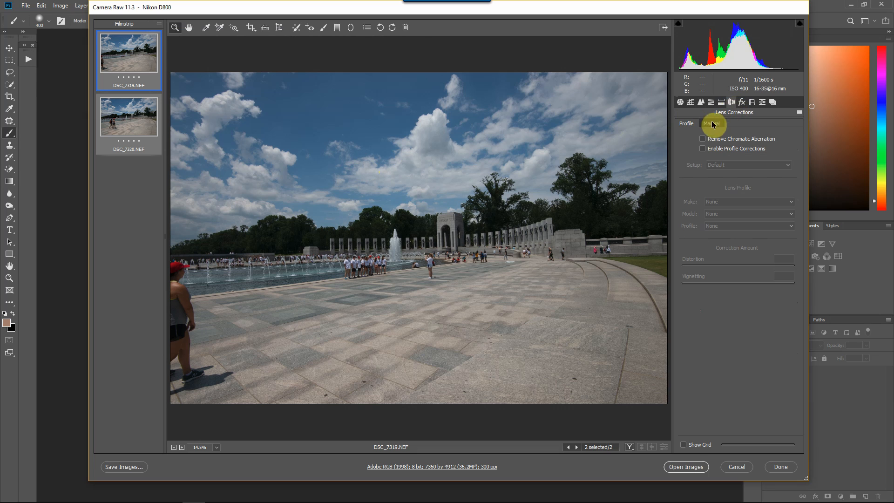
pyautogui.click(703, 139)
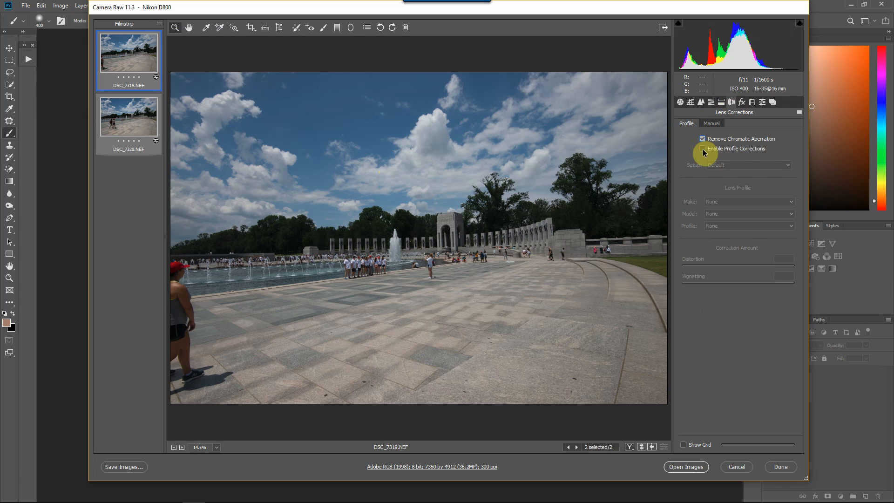
pyautogui.click(703, 149)
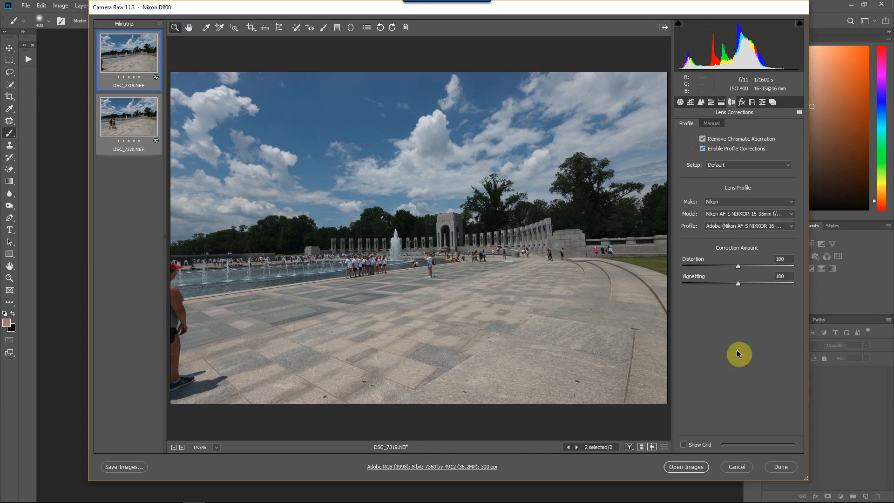
pyautogui.click(686, 467)
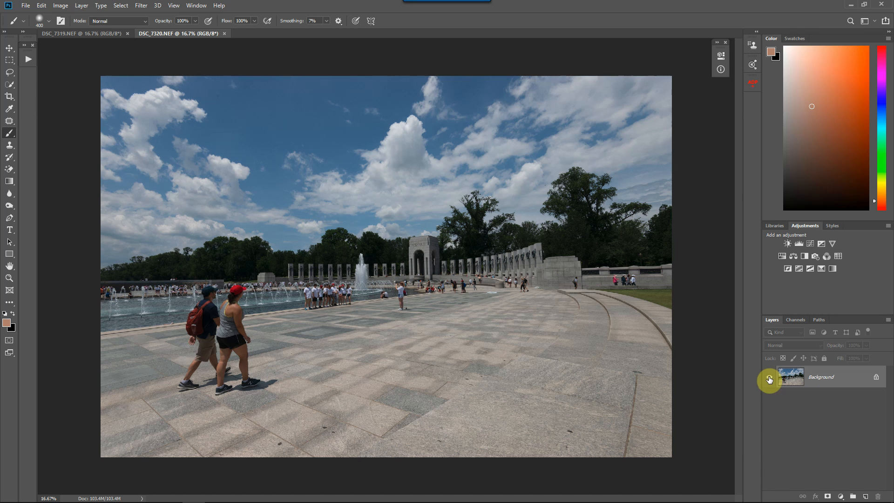
# Unlock the Background layer of DSC_7320.NEF, leaving its layer style unchanged.
pyautogui.click(877, 379)
pyautogui.doubleClick(797, 381)
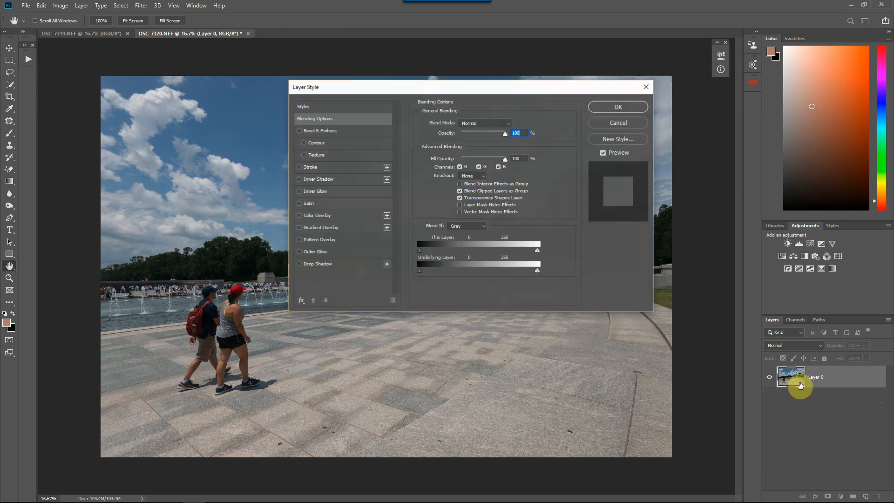
pyautogui.click(620, 124)
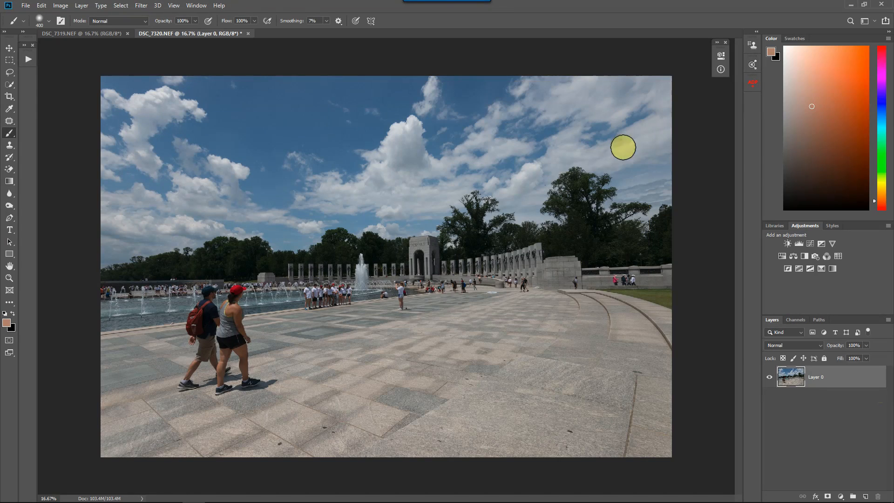
# Hide and reshow the unlocked layer, and compare DSC_7320.NEF with DSC_7319.NEF.
pyautogui.click(774, 380)
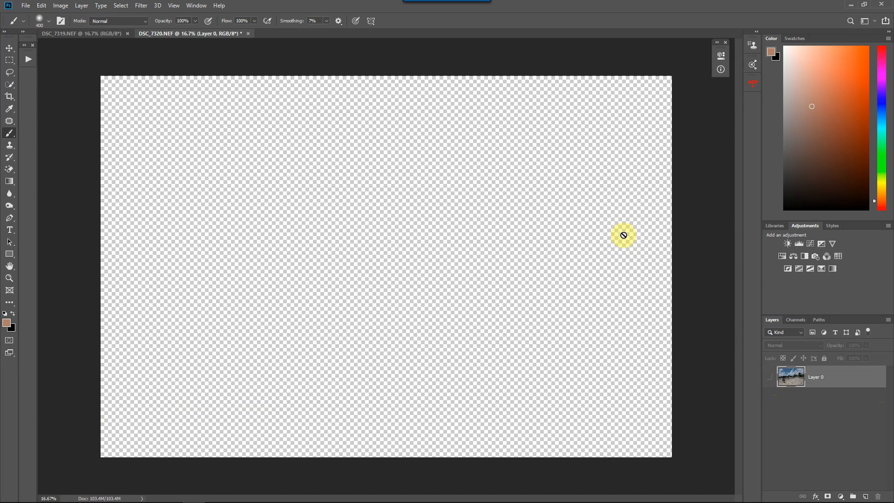
pyautogui.click(769, 379)
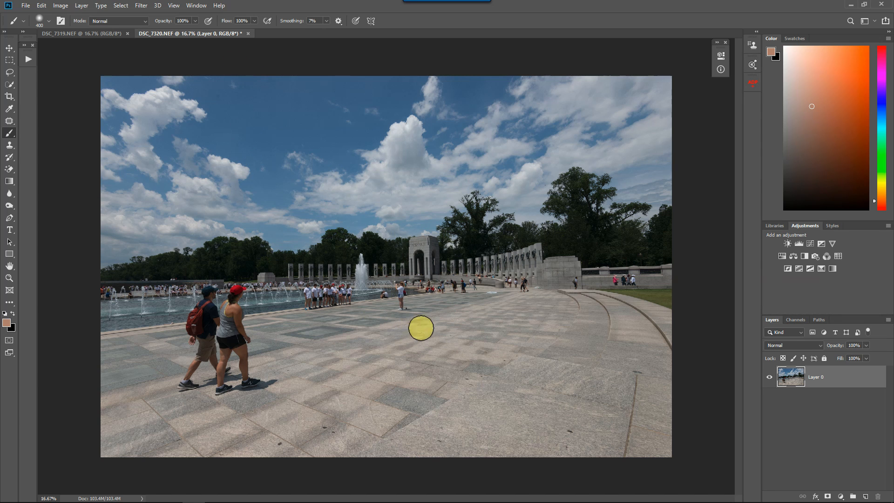
pyautogui.click(101, 35)
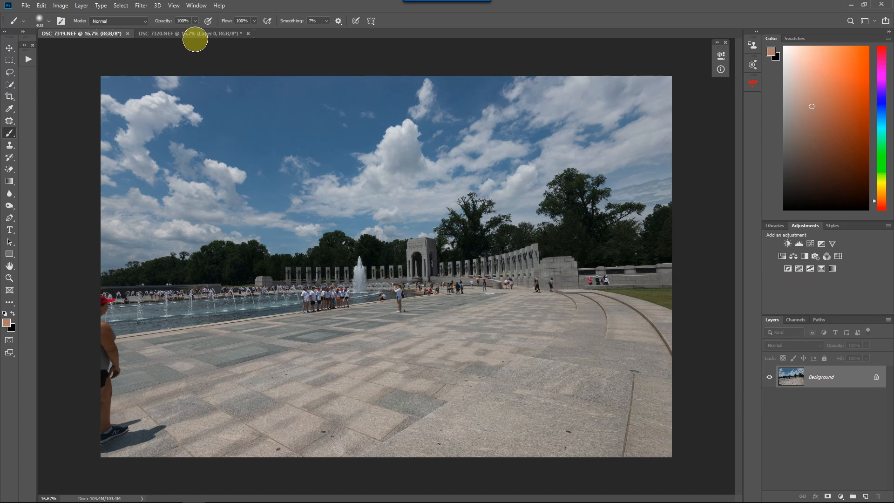
pyautogui.click(192, 35)
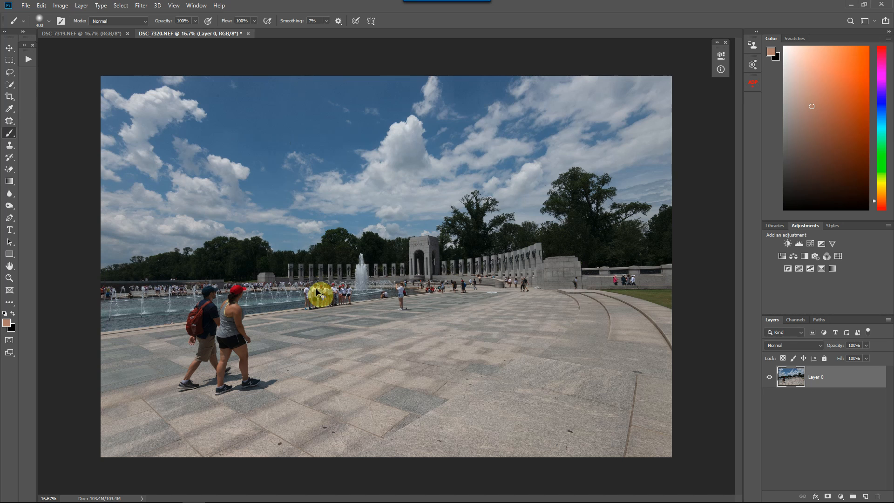
# Copy the entire DSC_7320.NEF image and paste it as a new layer into DSC_7319.NEF.
pyautogui.hotkey('ctrl', 'a')
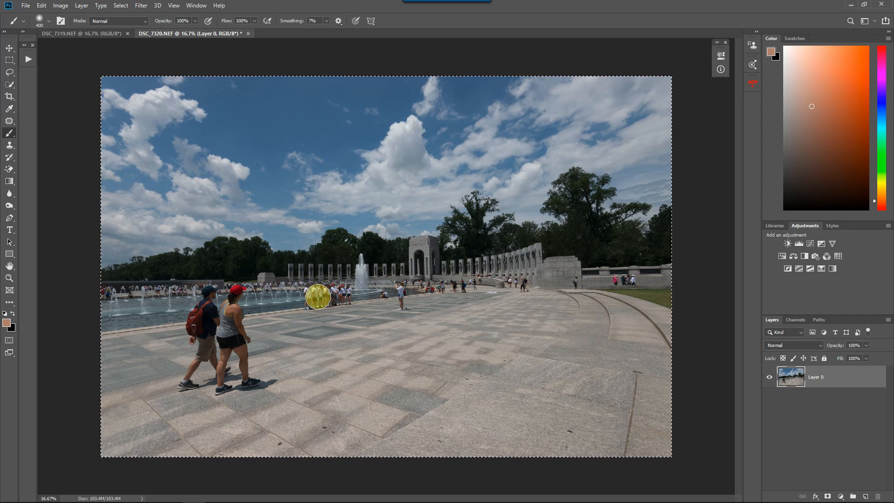
pyautogui.click(103, 35)
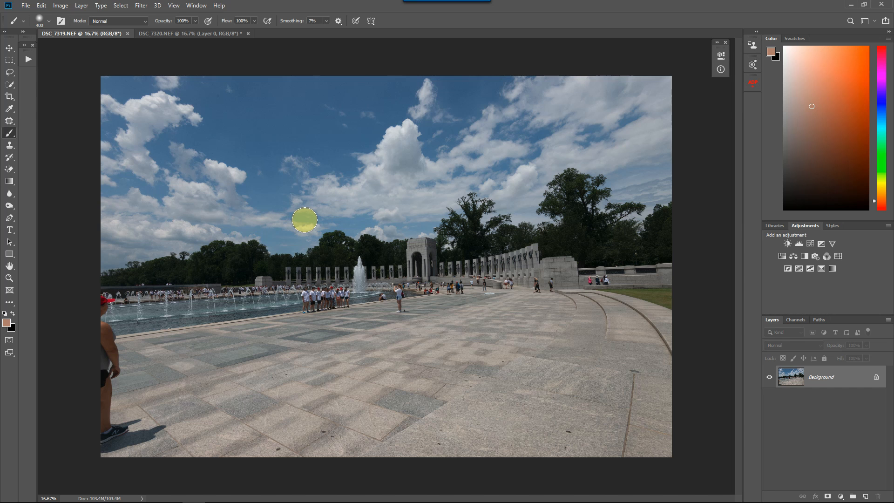
pyautogui.hotkey('ctrl', 'v')
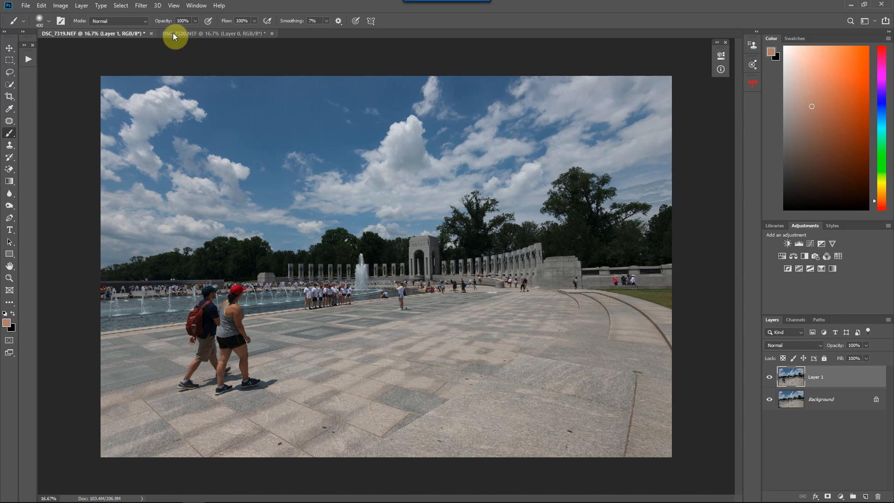
# Select the entire DSC_7320.NEF image again and return to the DSC_7319.NEF document.
pyautogui.click(195, 35)
pyautogui.hotkey('ctrl', 'a')
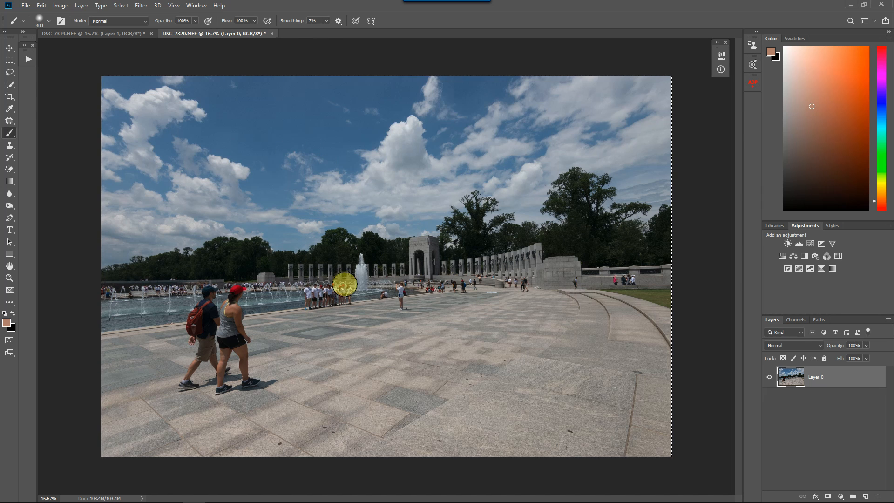
pyautogui.click(116, 34)
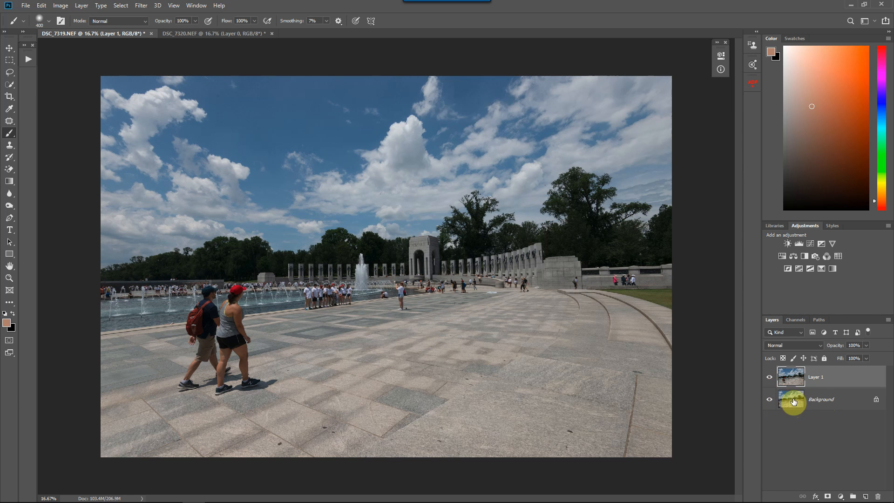
# Toggle the pasted photo layer's visibility repeatedly to compare its alignment with the Background.
pyautogui.click(771, 379)
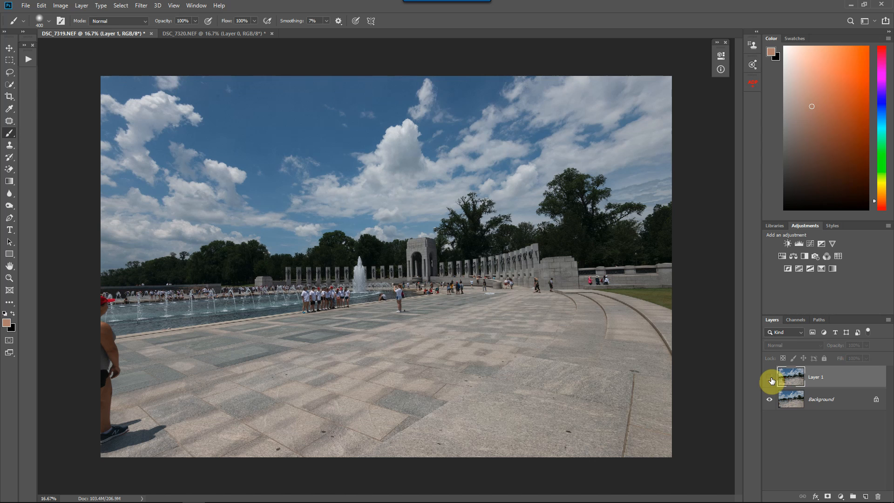
pyautogui.click(771, 379)
pyautogui.click(771, 380)
pyautogui.click(771, 380)
pyautogui.click(772, 379)
pyautogui.click(771, 380)
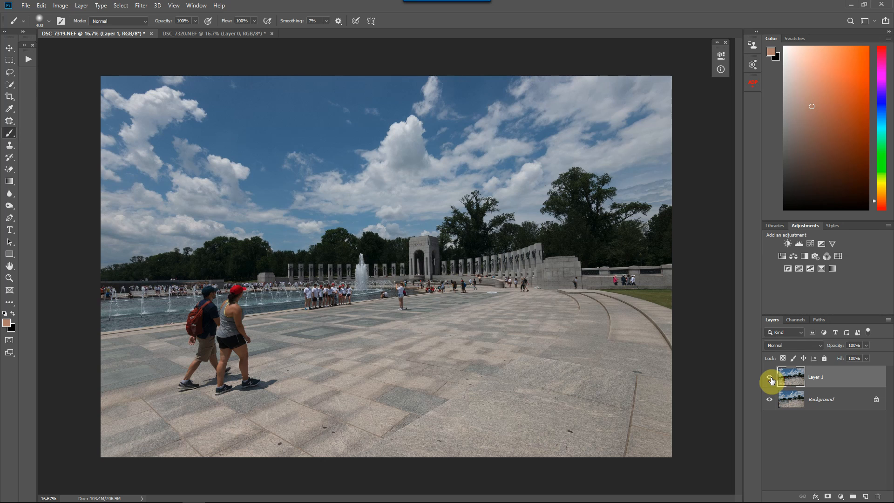
pyautogui.click(771, 380)
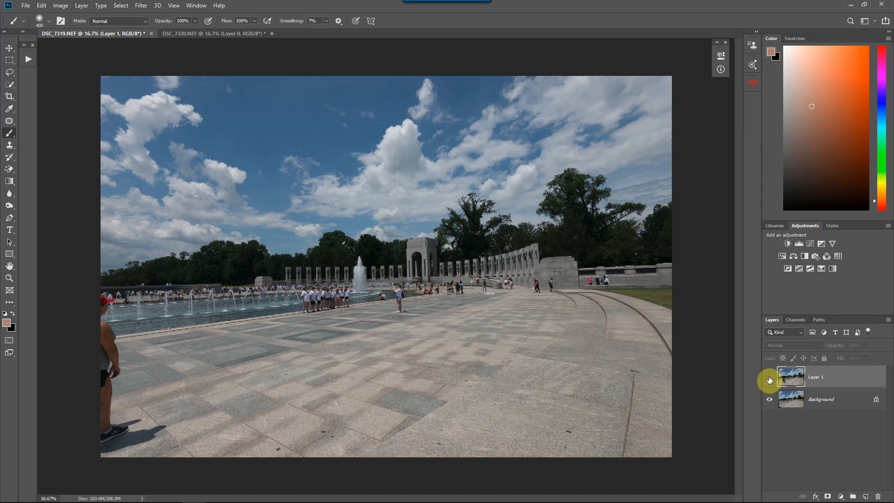
pyautogui.click(769, 380)
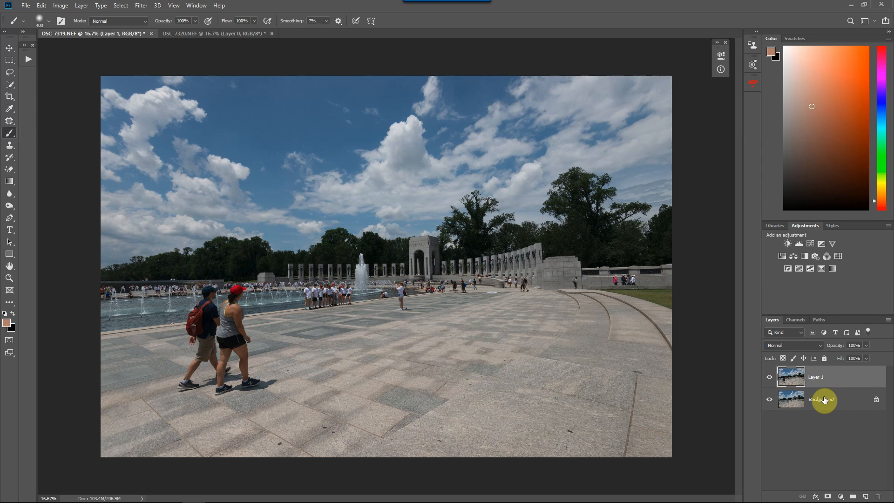
# Auto-align Layer 1 and the Background using the Auto projection.
pyautogui.keyDown('shift'); pyautogui.click(825, 400); pyautogui.keyUp('shift')
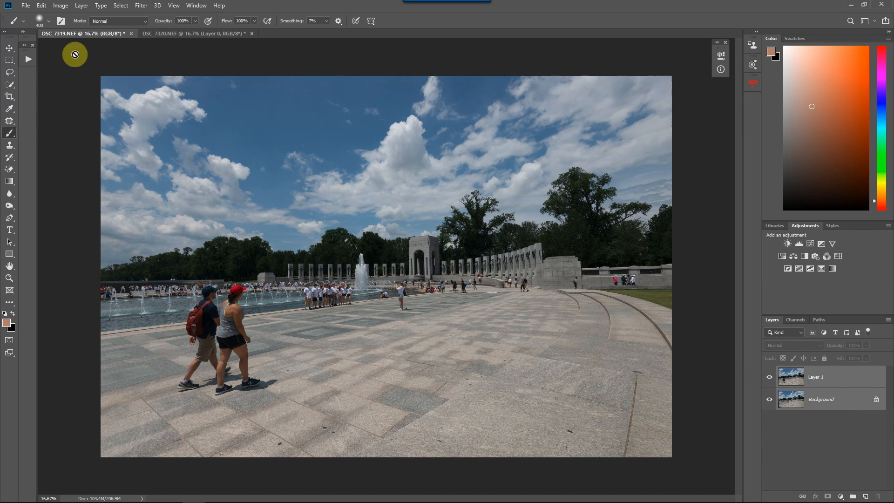
pyautogui.click(42, 5)
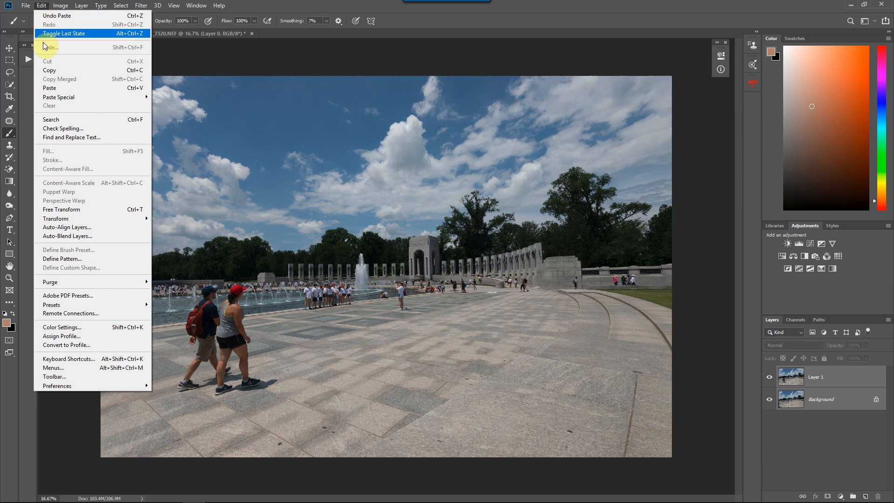
pyautogui.click(64, 228)
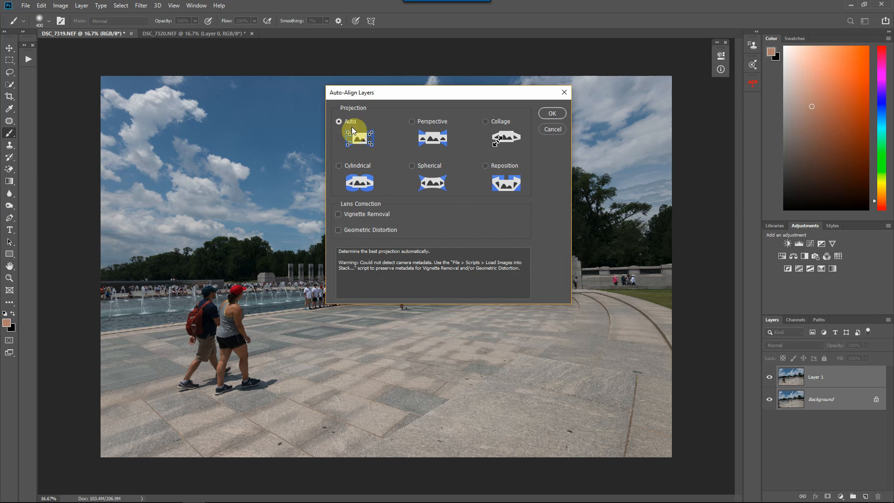
pyautogui.click(551, 115)
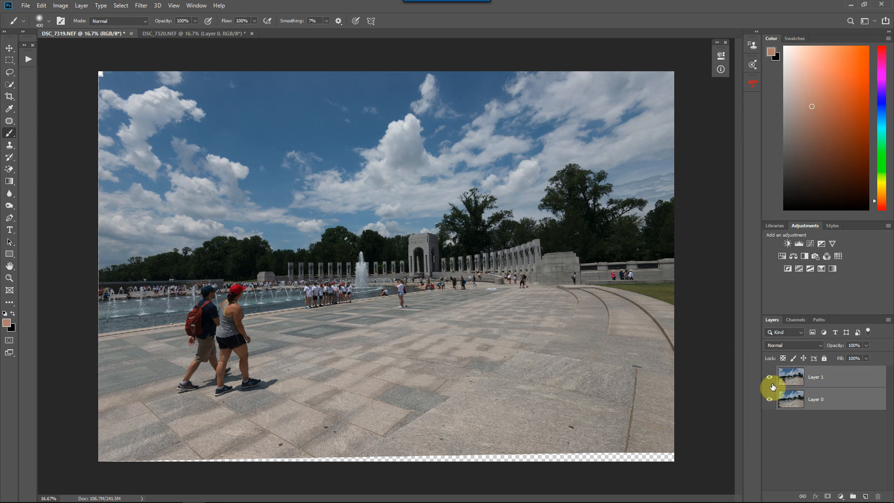
# Select only Layer 1 and toggle its visibility to check how well the two aligned photos match.
pyautogui.click(811, 377)
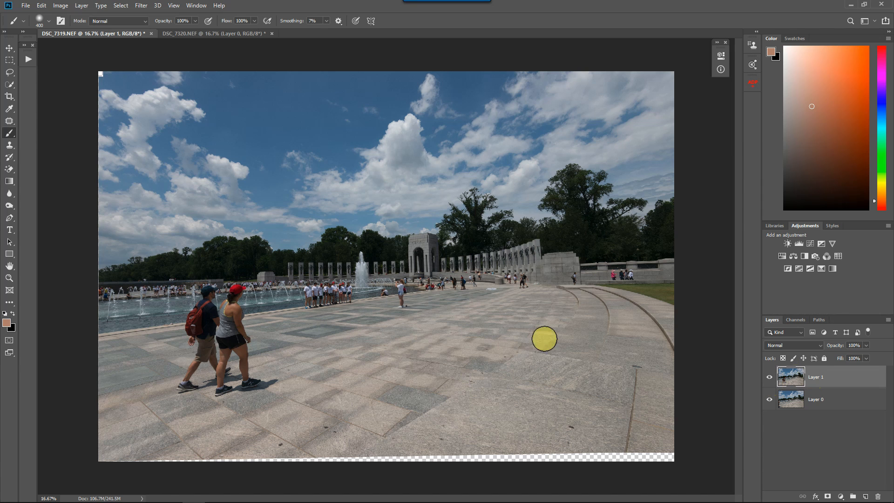
pyautogui.click(768, 379)
pyautogui.click(768, 378)
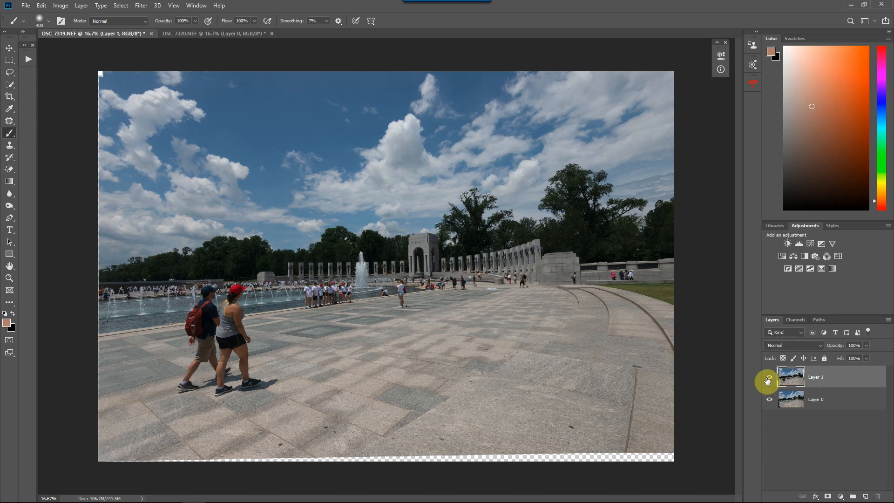
pyautogui.click(769, 378)
pyautogui.click(768, 379)
pyautogui.click(768, 380)
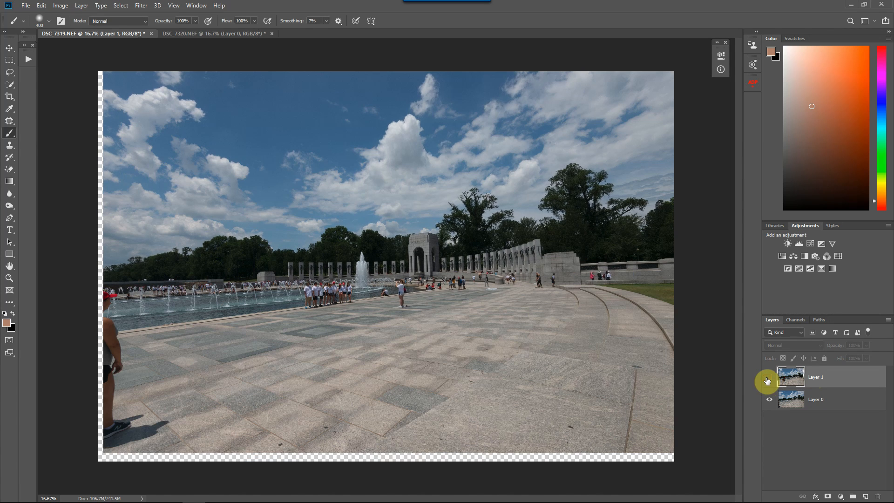
pyautogui.click(768, 379)
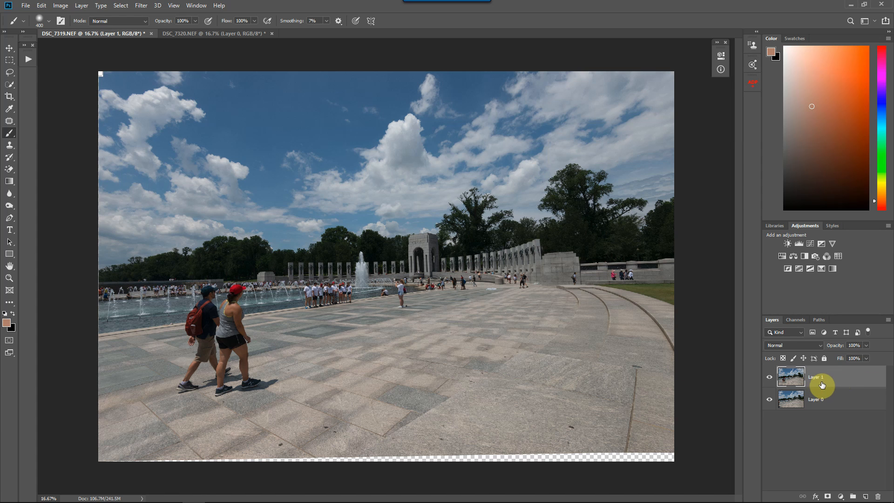
# Add a layer mask to Layer 1 and set up a black brush of size 600 for painting on it.
pyautogui.click(827, 498)
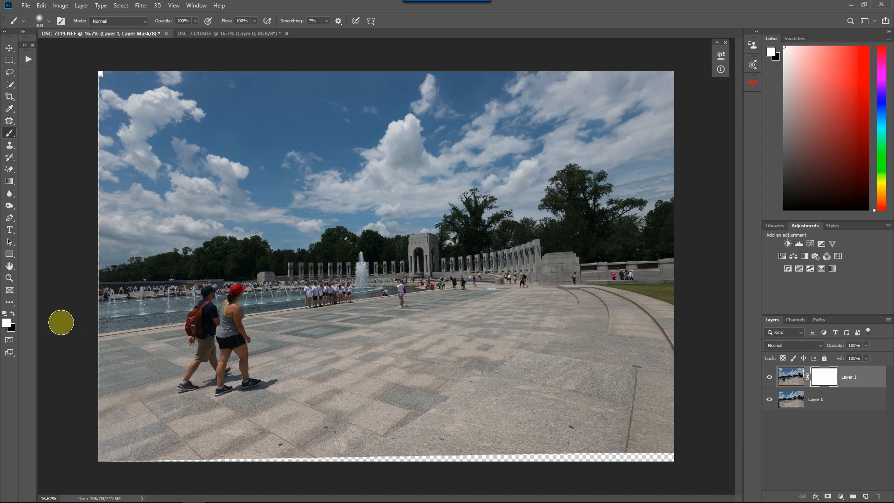
pyautogui.click(13, 313)
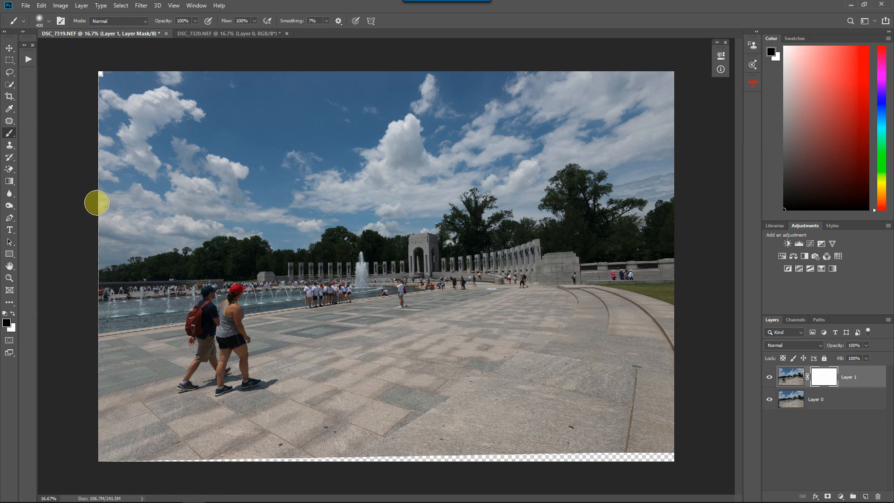
pyautogui.press(']')
pyautogui.press(']')
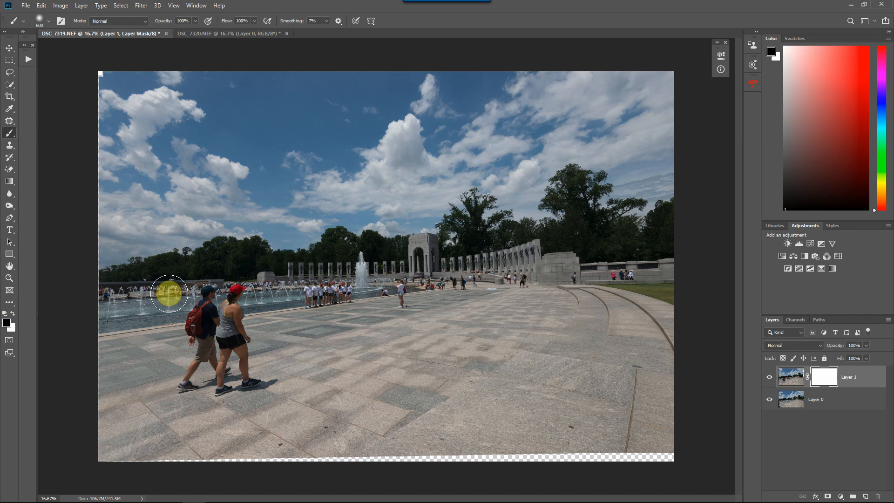
pyautogui.press(']')
pyautogui.press(']')
pyautogui.press(']')
pyautogui.press('[')
pyautogui.press('[')
pyautogui.press('[')
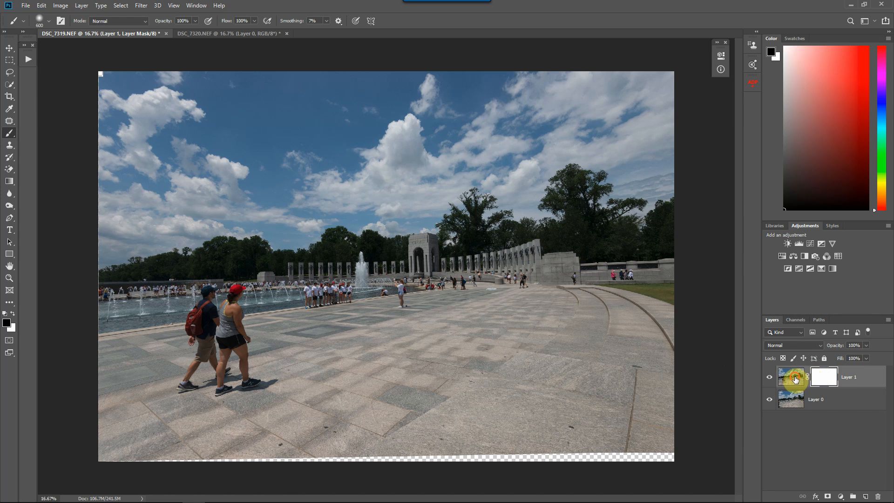
# Paint black on Layer 1's mask over the two walkers in the foreground to remove them from the plaza.
pyautogui.click(795, 380)
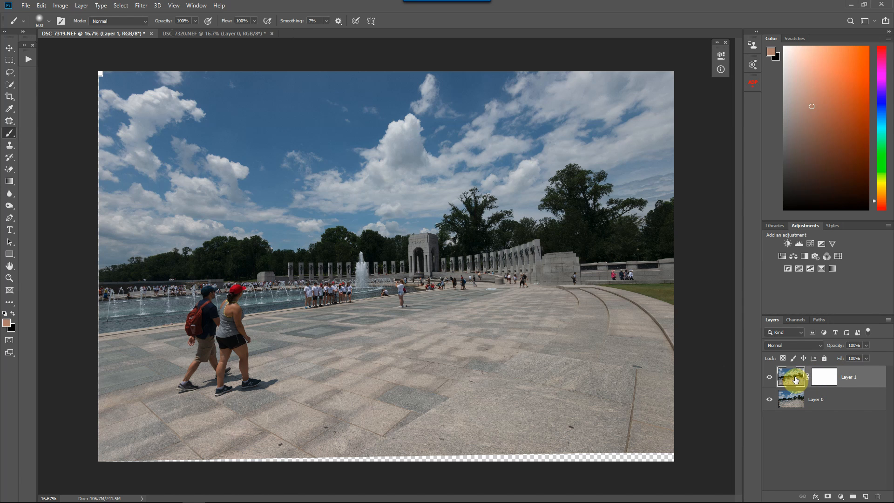
pyautogui.click(822, 375)
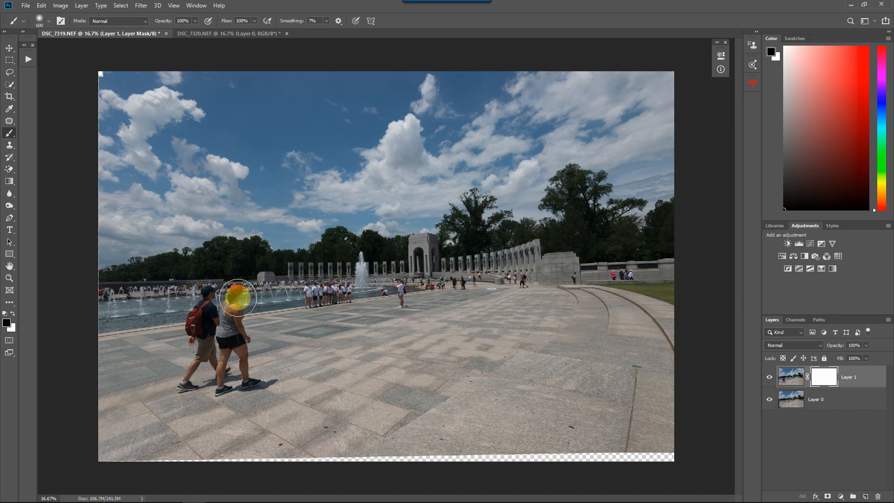
pyautogui.moveTo(238, 292)
pyautogui.mouseDown()
pyautogui.moveTo(254, 380)
pyautogui.moveTo(226, 388)
pyautogui.moveTo(236, 358)
pyautogui.moveTo(227, 313)
pyautogui.moveTo(216, 390)
pyautogui.moveTo(221, 375)
pyautogui.moveTo(282, 383)
pyautogui.moveTo(207, 292)
pyautogui.moveTo(195, 295)
pyautogui.moveTo(191, 314)
pyautogui.moveTo(206, 359)
pyautogui.moveTo(180, 387)
pyautogui.mouseUp()
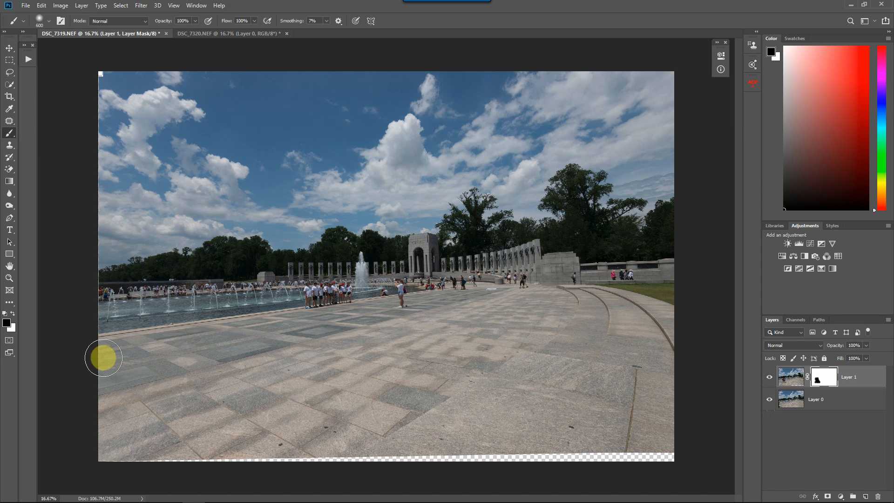
# Paint black on the mask along the photo's left edge, and restore that area with white.
pyautogui.moveTo(103, 357)
pyautogui.mouseDown()
pyautogui.moveTo(96, 376)
pyautogui.moveTo(106, 389)
pyautogui.moveTo(99, 323)
pyautogui.moveTo(112, 335)
pyautogui.moveTo(104, 299)
pyautogui.moveTo(113, 421)
pyautogui.moveTo(121, 403)
pyautogui.moveTo(113, 310)
pyautogui.moveTo(128, 378)
pyautogui.moveTo(120, 427)
pyautogui.moveTo(108, 434)
pyautogui.moveTo(115, 299)
pyautogui.moveTo(142, 443)
pyautogui.moveTo(143, 415)
pyautogui.moveTo(128, 415)
pyautogui.moveTo(126, 422)
pyautogui.moveTo(201, 404)
pyautogui.mouseUp()
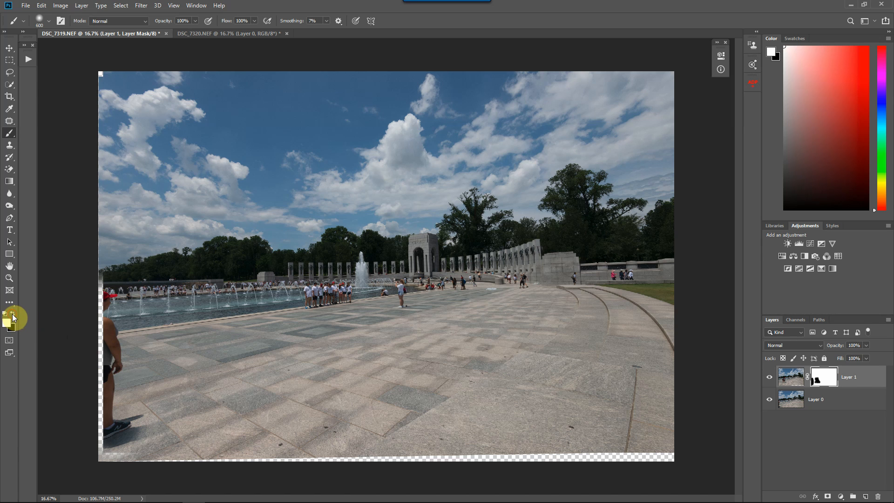
pyautogui.moveTo(129, 417)
pyautogui.mouseDown()
pyautogui.moveTo(153, 427)
pyautogui.moveTo(104, 440)
pyautogui.moveTo(136, 440)
pyautogui.moveTo(106, 434)
pyautogui.moveTo(116, 423)
pyautogui.moveTo(100, 395)
pyautogui.moveTo(109, 368)
pyautogui.mouseUp()
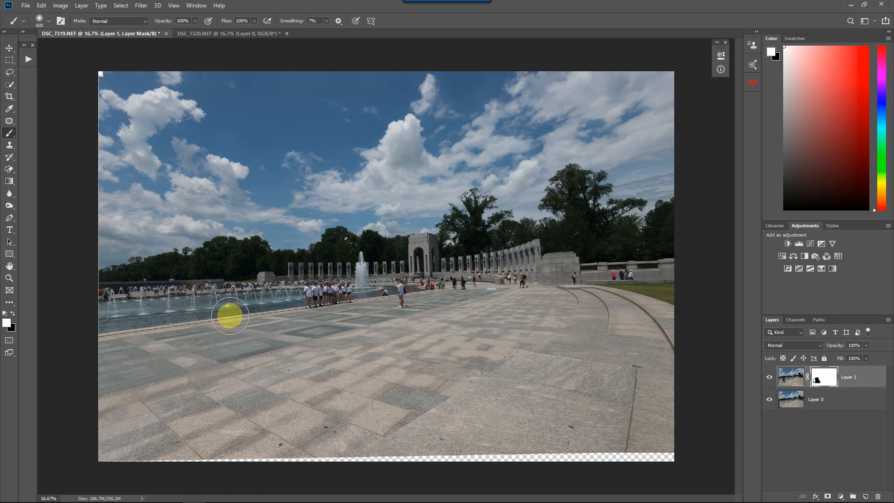
# Enlarge the brush to 1000 and paint white on the mask to bring back the two walkers.
pyautogui.press(']')
pyautogui.press(']')
pyautogui.press(']')
pyautogui.press(']')
pyautogui.moveTo(246, 315)
pyautogui.mouseDown()
pyautogui.moveTo(256, 337)
pyautogui.moveTo(241, 297)
pyautogui.moveTo(210, 306)
pyautogui.moveTo(219, 386)
pyautogui.moveTo(248, 384)
pyautogui.moveTo(208, 386)
pyautogui.moveTo(194, 349)
pyautogui.moveTo(203, 300)
pyautogui.moveTo(257, 373)
pyautogui.mouseUp()
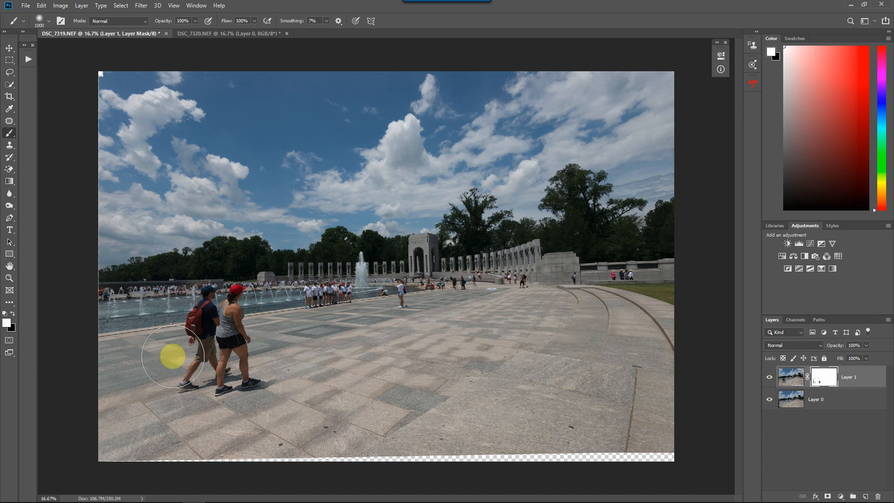
# Switch to black and paint the two walkers out again on Layer 1's mask with the size 1000 brush.
pyautogui.click(13, 314)
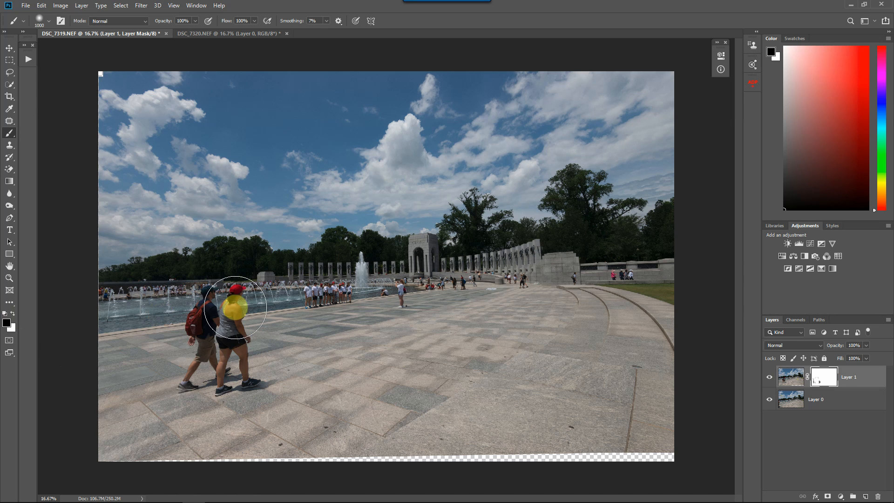
pyautogui.moveTo(236, 307)
pyautogui.mouseDown()
pyautogui.moveTo(205, 301)
pyautogui.moveTo(184, 323)
pyautogui.moveTo(243, 336)
pyautogui.moveTo(203, 349)
pyautogui.moveTo(191, 367)
pyautogui.moveTo(195, 380)
pyautogui.moveTo(259, 380)
pyautogui.moveTo(247, 320)
pyautogui.moveTo(246, 354)
pyautogui.mouseUp()
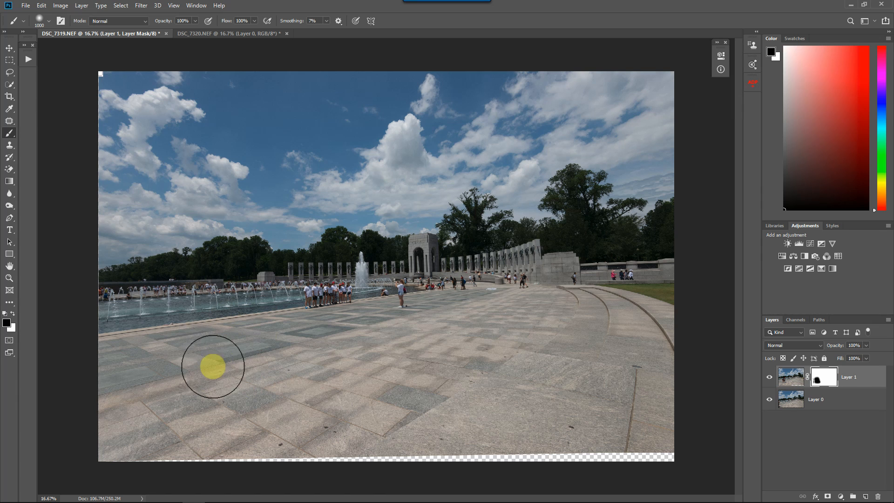
pyautogui.click(227, 339)
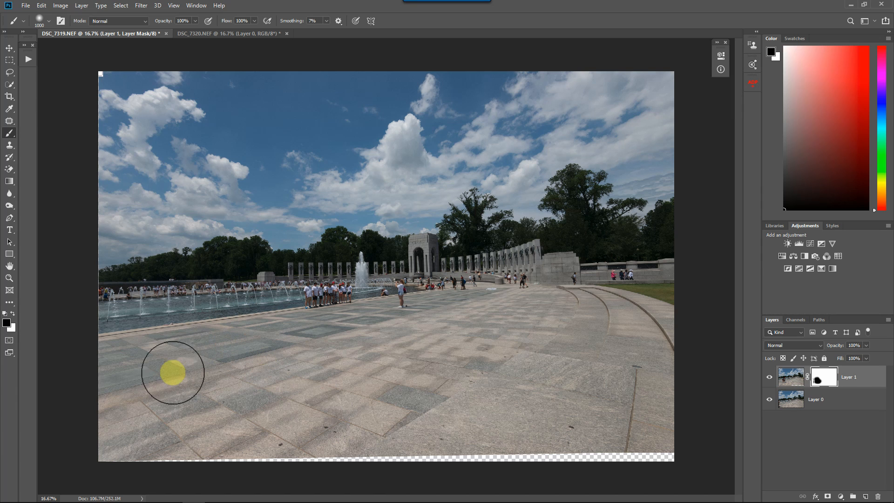
# Paint black over the plaza's left edge on the mask with the size 1000 brush, and paint it back with white.
pyautogui.moveTo(97, 372)
pyautogui.mouseDown()
pyautogui.moveTo(104, 309)
pyautogui.moveTo(112, 407)
pyautogui.moveTo(107, 304)
pyautogui.moveTo(102, 381)
pyautogui.moveTo(114, 425)
pyautogui.moveTo(112, 296)
pyautogui.moveTo(112, 392)
pyautogui.moveTo(115, 299)
pyautogui.moveTo(124, 390)
pyautogui.mouseUp()
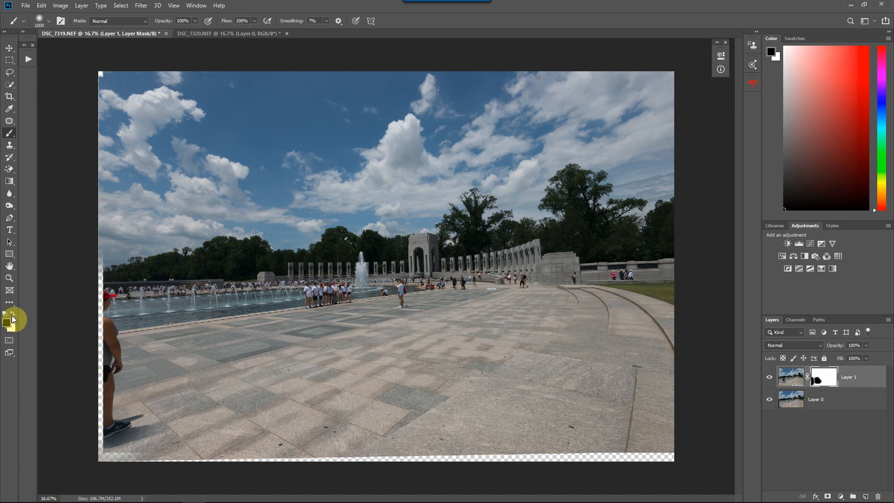
pyautogui.moveTo(100, 305)
pyautogui.mouseDown()
pyautogui.moveTo(122, 421)
pyautogui.moveTo(99, 428)
pyautogui.moveTo(132, 433)
pyautogui.moveTo(135, 277)
pyautogui.moveTo(110, 310)
pyautogui.moveTo(112, 262)
pyautogui.moveTo(97, 348)
pyautogui.moveTo(99, 247)
pyautogui.moveTo(107, 399)
pyautogui.mouseUp()
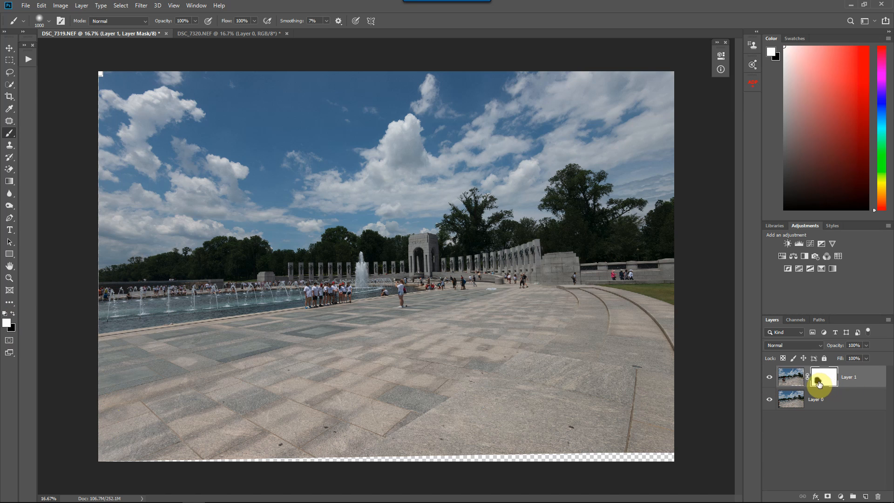
pyautogui.moveTo(811, 384); pyautogui.dragTo(806, 387)
# Select Layer 1 and Layer 0 together and merge them into a single layer.
pyautogui.click(832, 406)
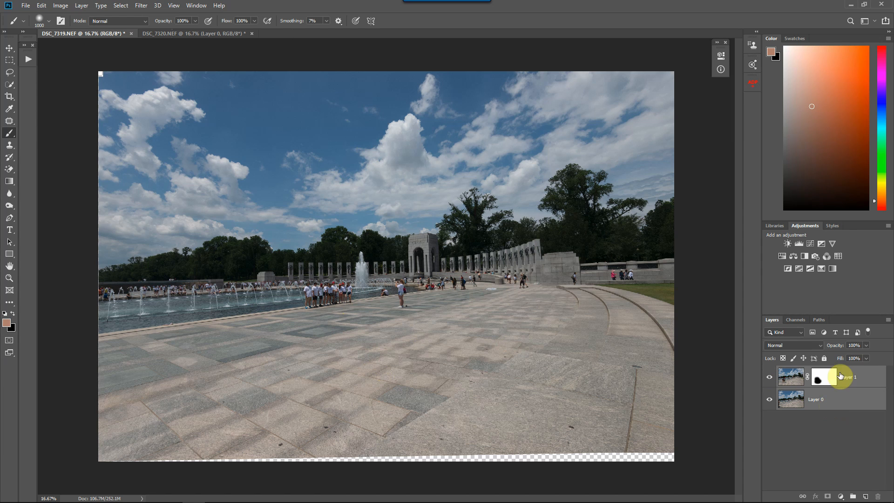
pyautogui.rightClick(833, 403)
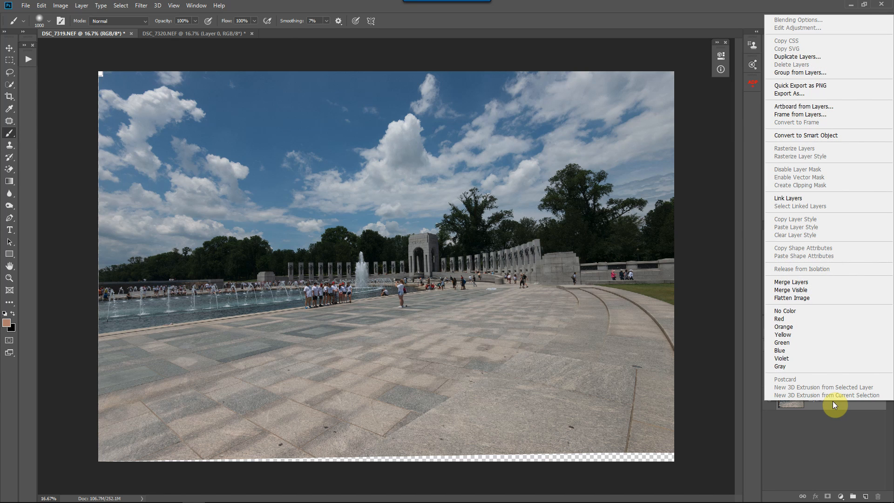
pyautogui.click(814, 283)
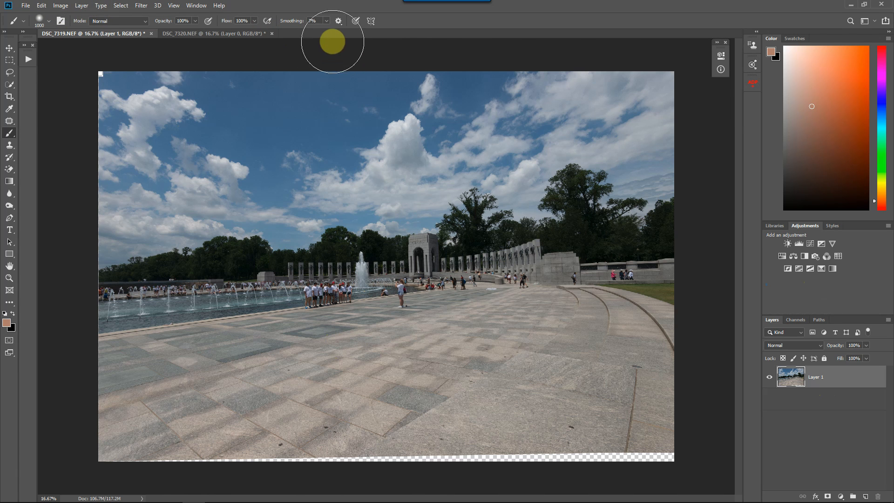
# View the original DSC_7320.NEF photo for comparison and return to DSC_7319.NEF.
pyautogui.click(228, 33)
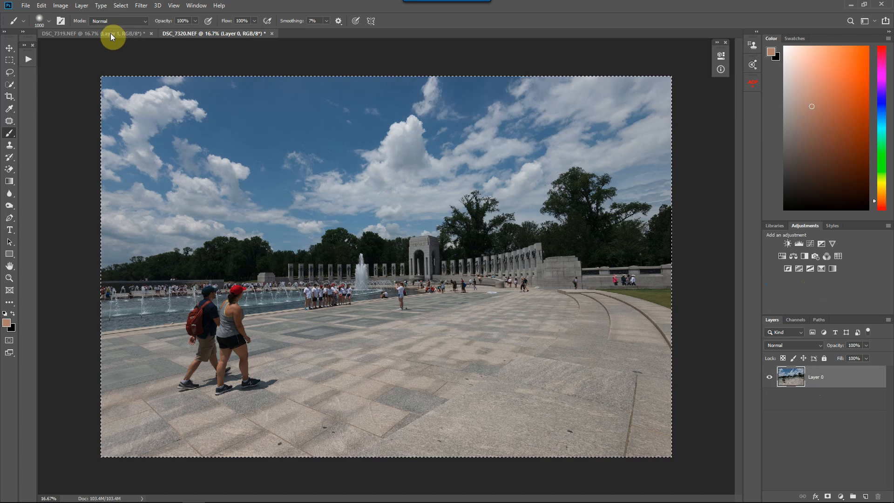
pyautogui.click(111, 32)
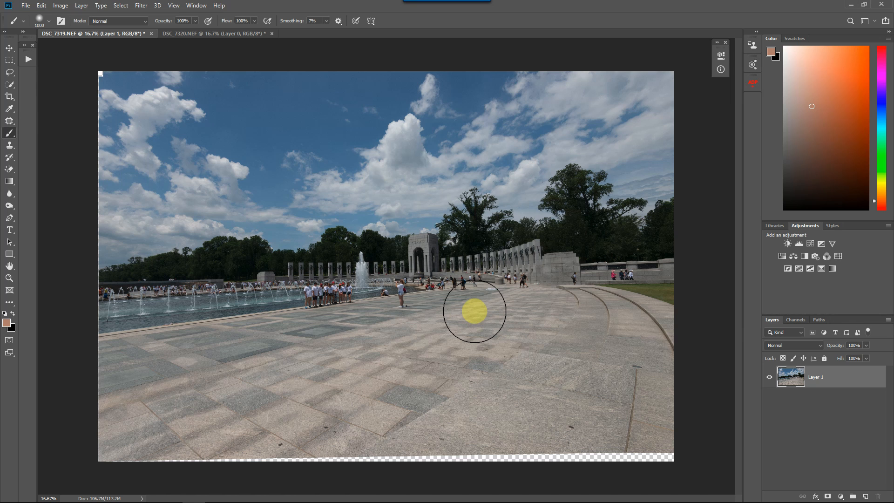
# Add a Brightness/Contrast adjustment layer with brightness 24 and contrast 29.
pyautogui.click(787, 243)
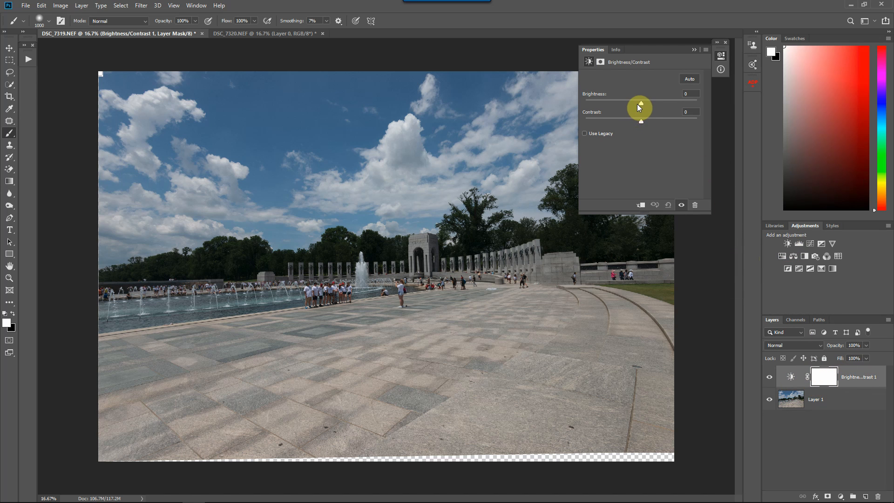
pyautogui.moveTo(640, 101); pyautogui.dragTo(657, 117)
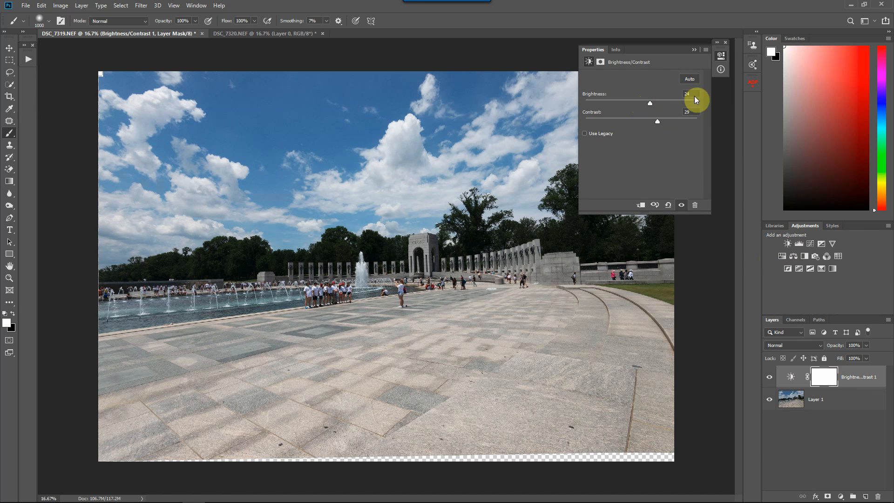
pyautogui.click(693, 49)
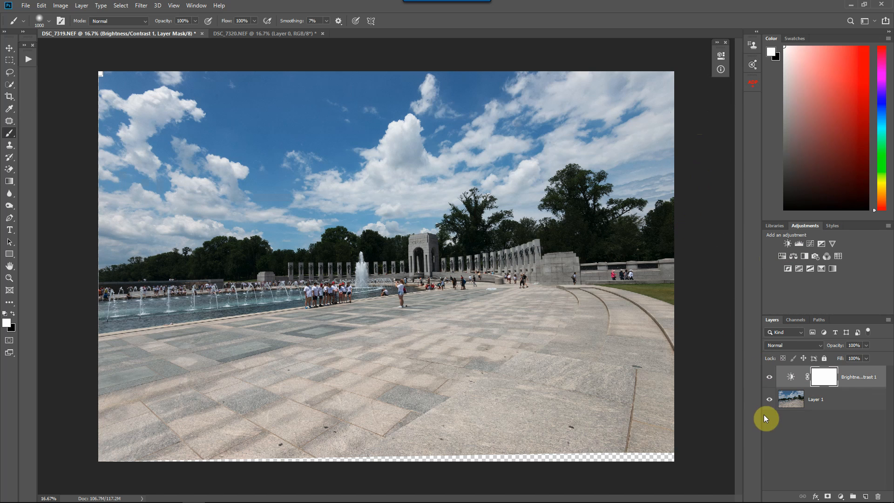
# Toggle the Brightness/Contrast layer's visibility to compare the photo with and without the adjustment.
pyautogui.click(770, 378)
pyautogui.click(770, 378)
pyautogui.click(770, 378)
pyautogui.click(770, 378)
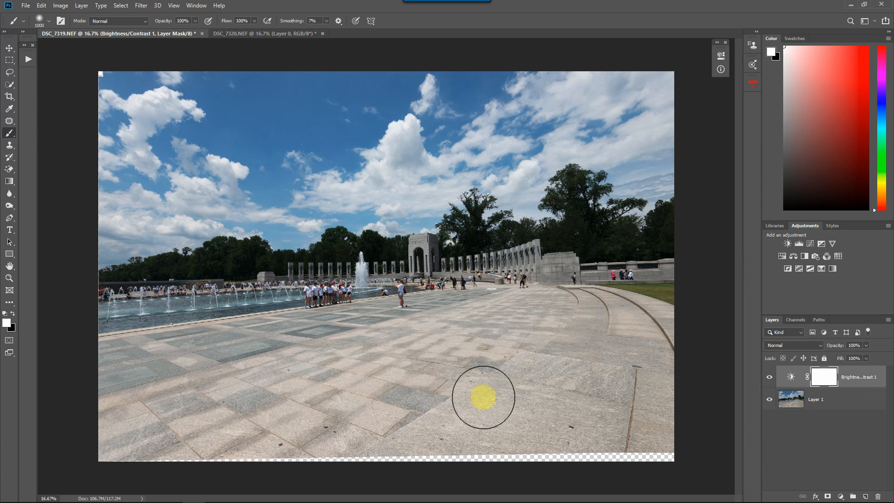
# Paint black across the sky on the Brightness/Contrast mask with a size 1700 brush to hide the adjustment there.
pyautogui.click(12, 313)
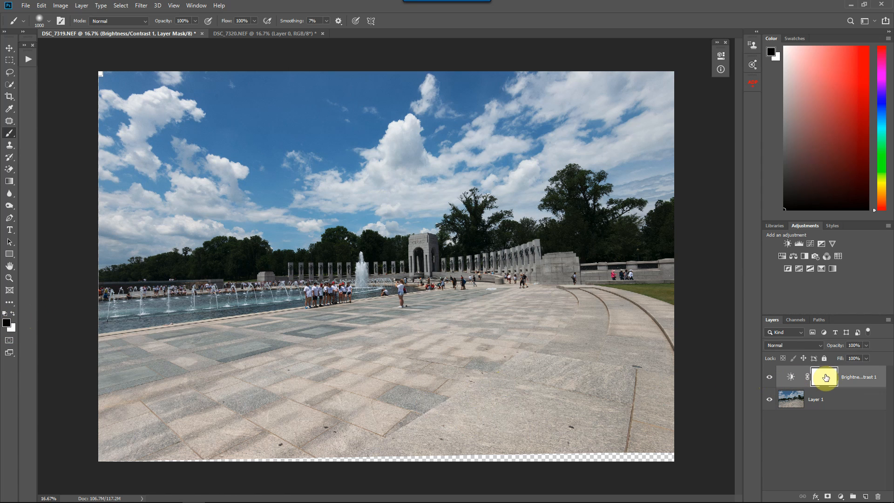
pyautogui.press(']')
pyautogui.press(']')
pyautogui.press(']')
pyautogui.press(']')
pyautogui.press(']')
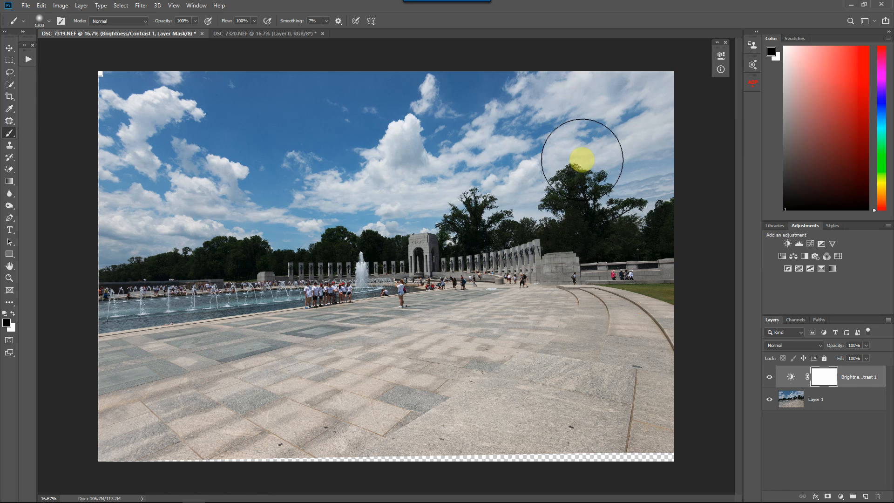
pyautogui.press(']')
pyautogui.press(']')
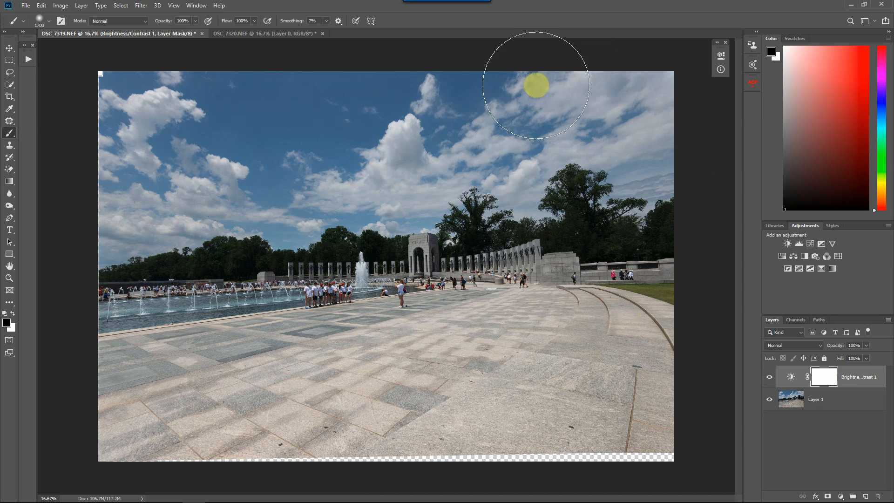
pyautogui.moveTo(154, 117); pyautogui.dragTo(147, 119)
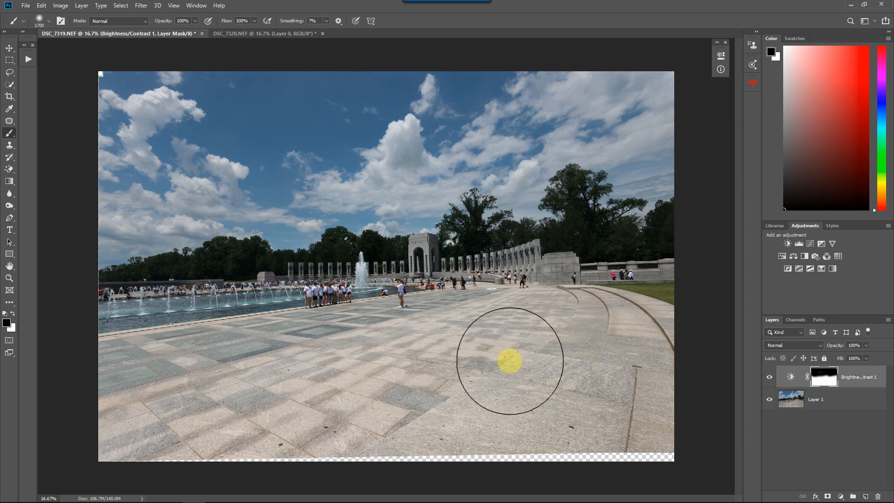
# Reduce the brush to 1300 and paint black on the adjustment mask along the tree line and lower sky.
pyautogui.press('[')
pyautogui.press('[')
pyautogui.press('[')
pyautogui.press('[')
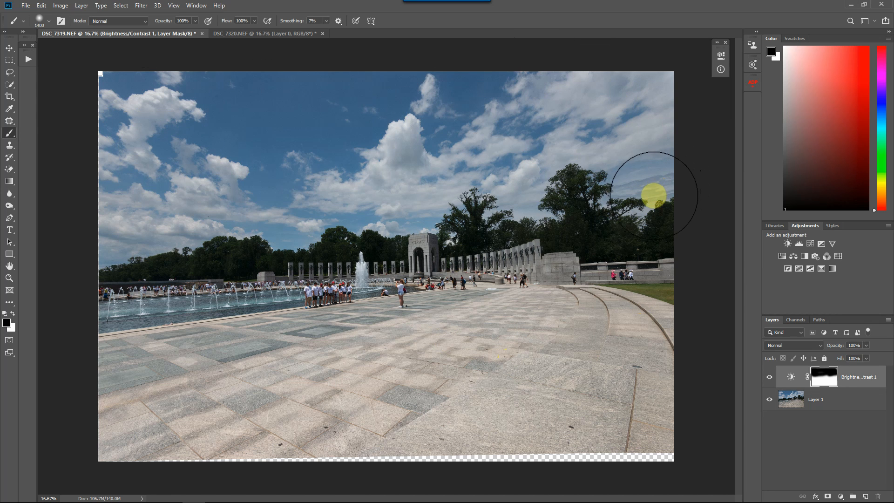
pyautogui.moveTo(652, 196)
pyautogui.mouseDown()
pyautogui.moveTo(504, 197)
pyautogui.moveTo(100, 242)
pyautogui.moveTo(96, 135)
pyautogui.moveTo(109, 97)
pyautogui.moveTo(238, 78)
pyautogui.moveTo(681, 103)
pyautogui.moveTo(674, 186)
pyautogui.moveTo(626, 169)
pyautogui.moveTo(184, 139)
pyautogui.moveTo(139, 139)
pyautogui.moveTo(109, 184)
pyautogui.moveTo(210, 211)
pyautogui.moveTo(427, 181)
pyautogui.moveTo(584, 180)
pyautogui.moveTo(689, 222)
pyautogui.mouseUp()
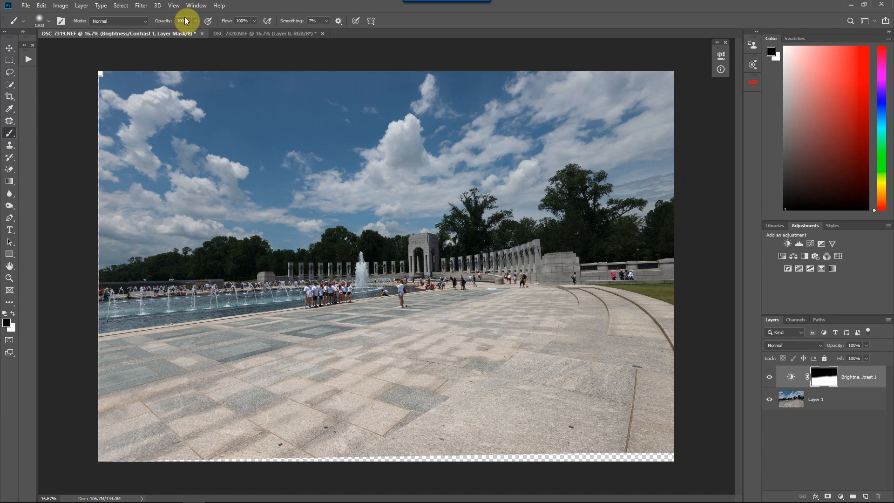
# Try lowering the Brightness/Contrast layer's opacity, return it to 100%, and target its mask.
pyautogui.click(866, 345)
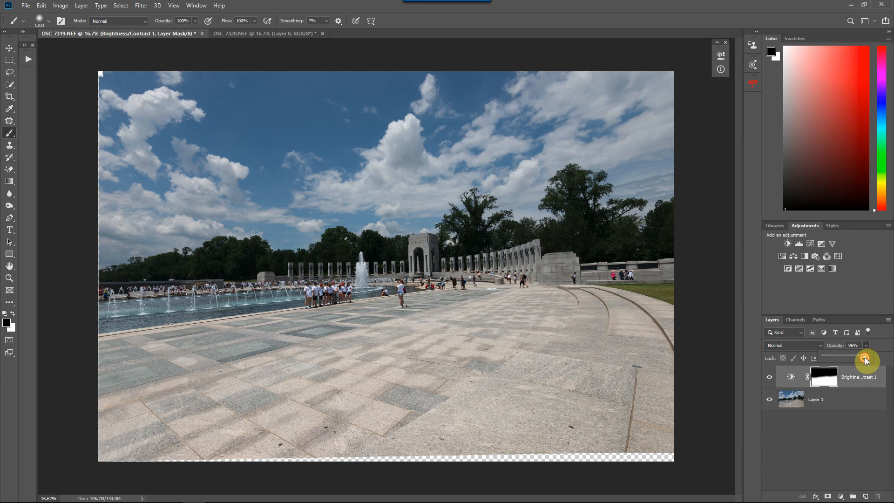
pyautogui.moveTo(866, 358)
pyautogui.mouseDown()
pyautogui.moveTo(829, 358)
pyautogui.moveTo(878, 357)
pyautogui.moveTo(826, 356)
pyautogui.moveTo(872, 356)
pyautogui.mouseUp()
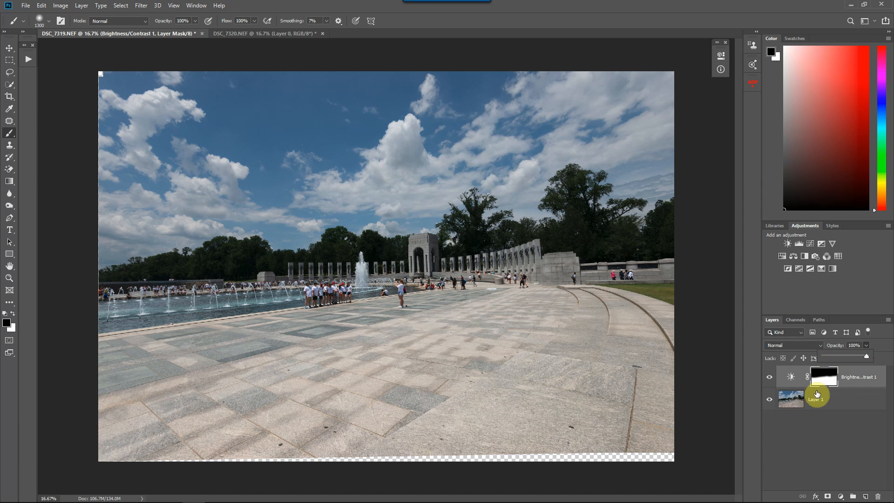
pyautogui.moveTo(868, 359)
pyautogui.mouseDown()
pyautogui.moveTo(848, 362)
pyautogui.moveTo(877, 355)
pyautogui.mouseUp()
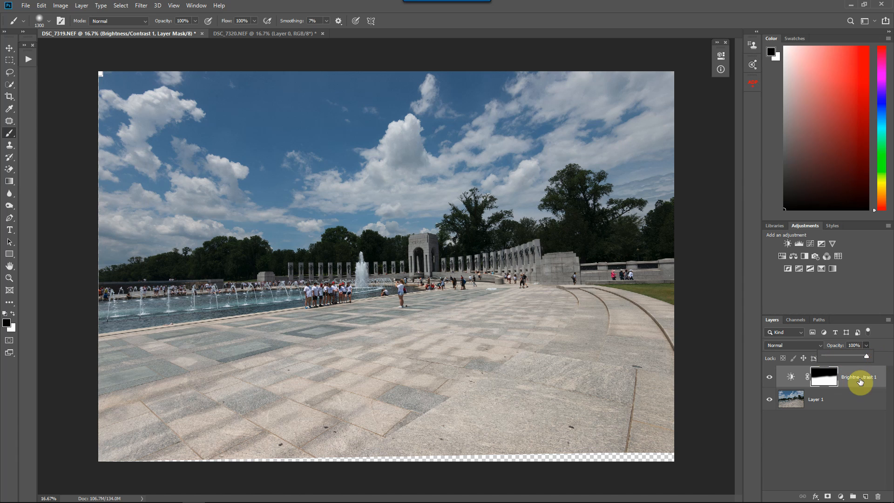
pyautogui.click(824, 375)
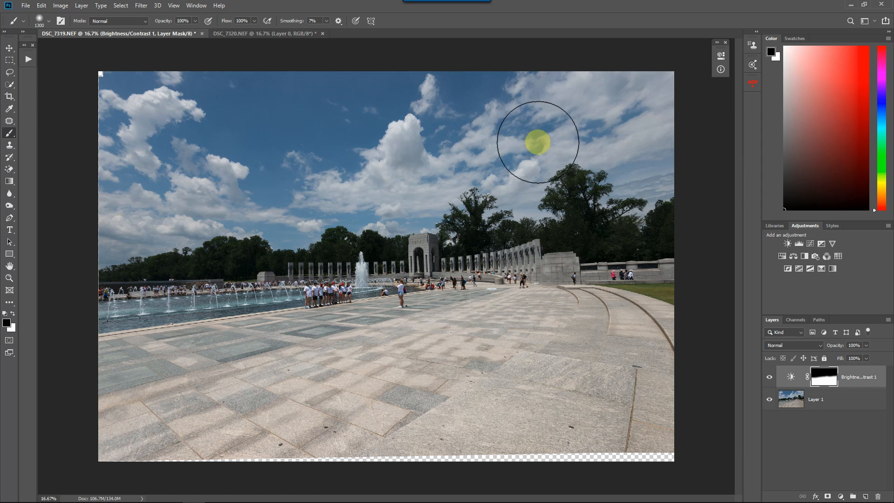
# Paint white at 49% brush opacity and size 1600 over the sky and trees to partly restore the brightness adjustment.
pyautogui.click(13, 314)
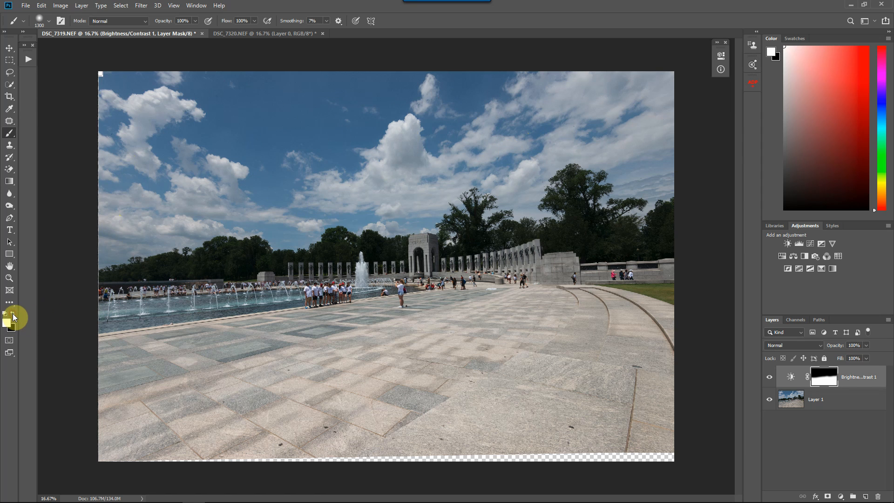
pyautogui.click(197, 21)
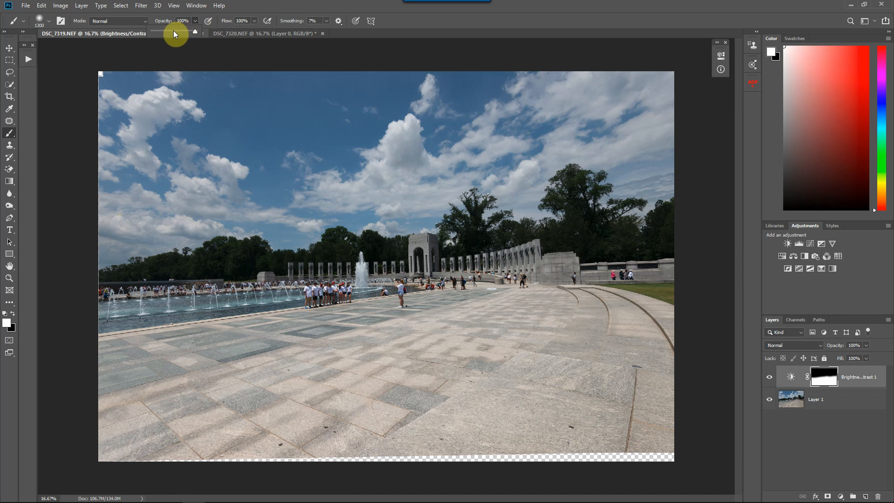
pyautogui.click(390, 19)
pyautogui.press(']')
pyautogui.press(']')
pyautogui.press(']')
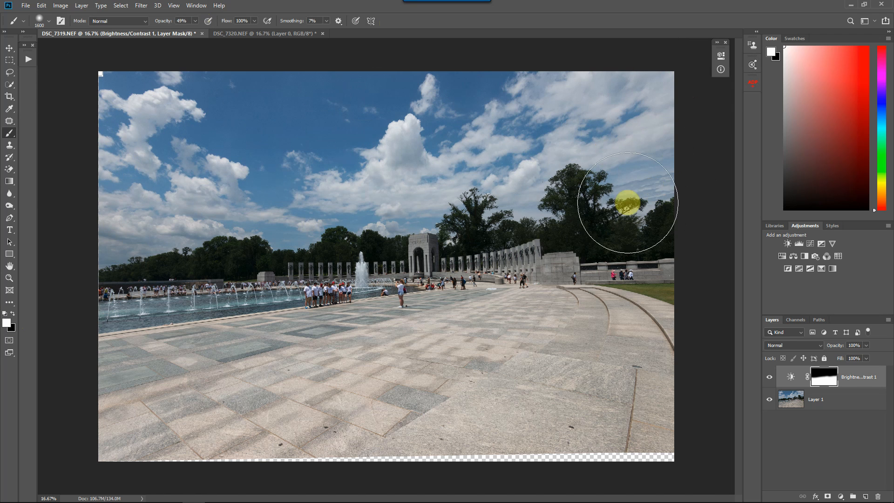
pyautogui.moveTo(169, 228); pyautogui.dragTo(89, 241)
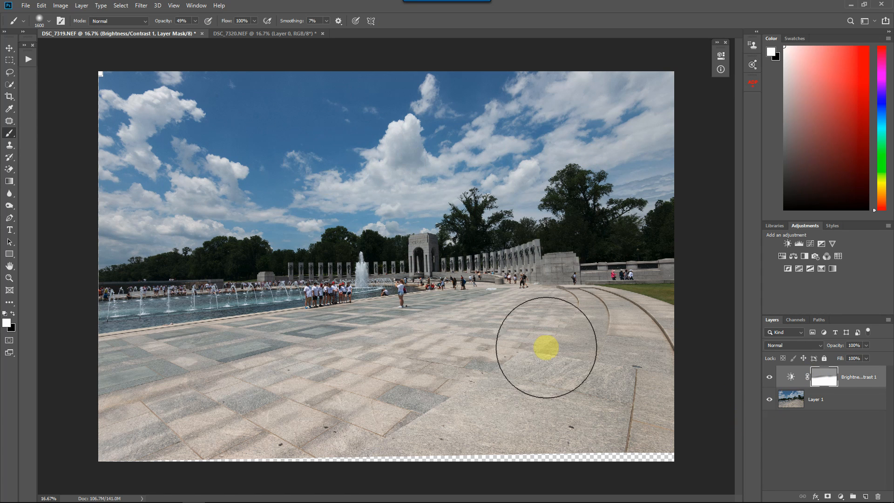
pyautogui.moveTo(543, 347)
pyautogui.mouseDown()
pyautogui.moveTo(506, 362)
pyautogui.moveTo(410, 278)
pyautogui.moveTo(418, 266)
pyautogui.moveTo(398, 265)
pyautogui.moveTo(438, 301)
pyautogui.moveTo(520, 276)
pyautogui.moveTo(555, 338)
pyautogui.mouseUp()
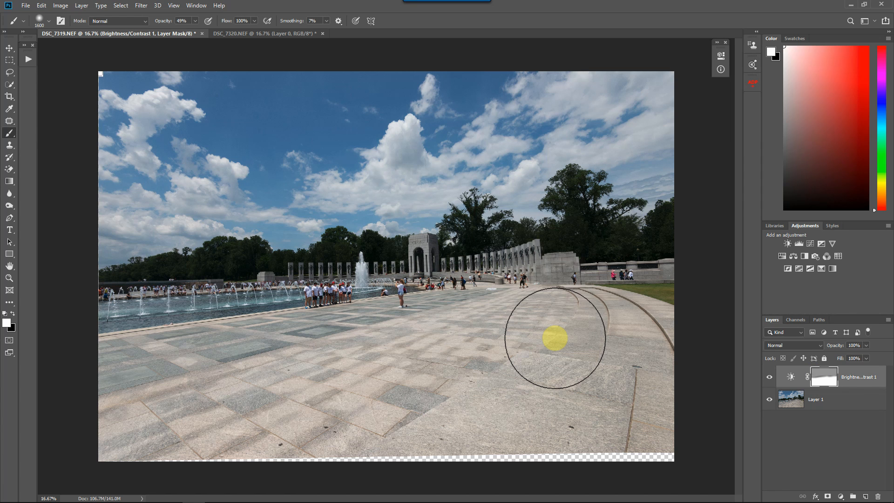
pyautogui.moveTo(555, 338)
pyautogui.mouseDown()
pyautogui.moveTo(551, 273)
pyautogui.moveTo(617, 214)
pyautogui.moveTo(620, 185)
pyautogui.moveTo(652, 109)
pyautogui.mouseUp()
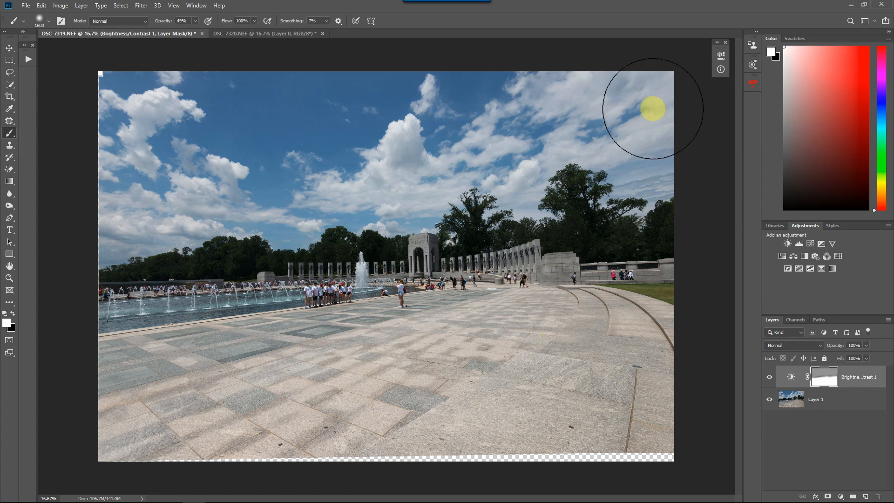
pyautogui.moveTo(652, 108)
pyautogui.mouseDown()
pyautogui.moveTo(642, 183)
pyautogui.moveTo(589, 180)
pyautogui.mouseUp()
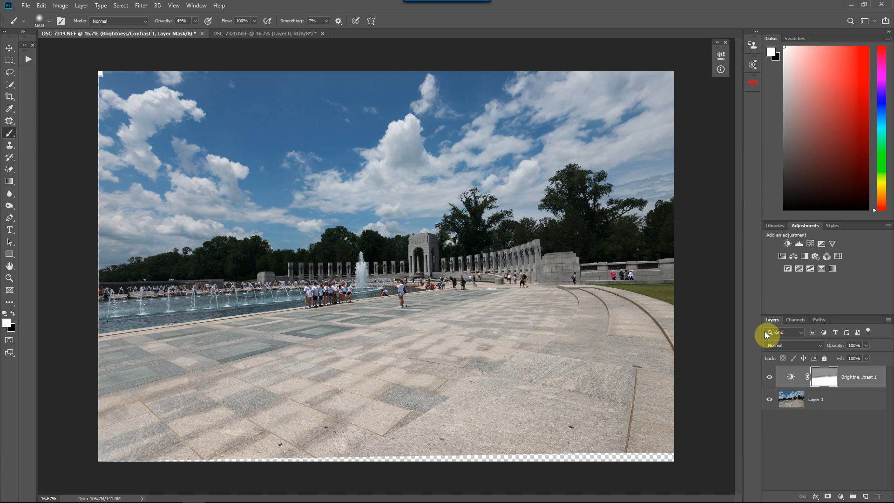
# Select the Brightness/Contrast layer together with Layer 1 and apply Merge Visible.
pyautogui.click(838, 404)
pyautogui.rightClick(838, 401)
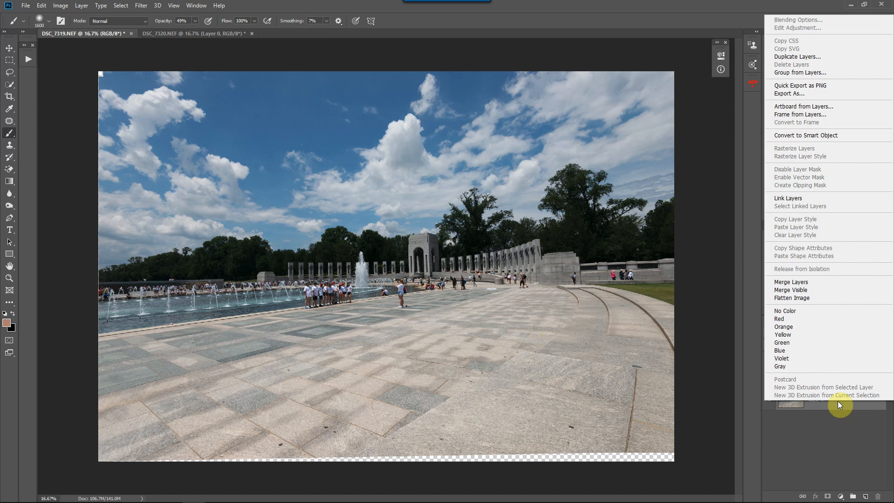
pyautogui.click(822, 289)
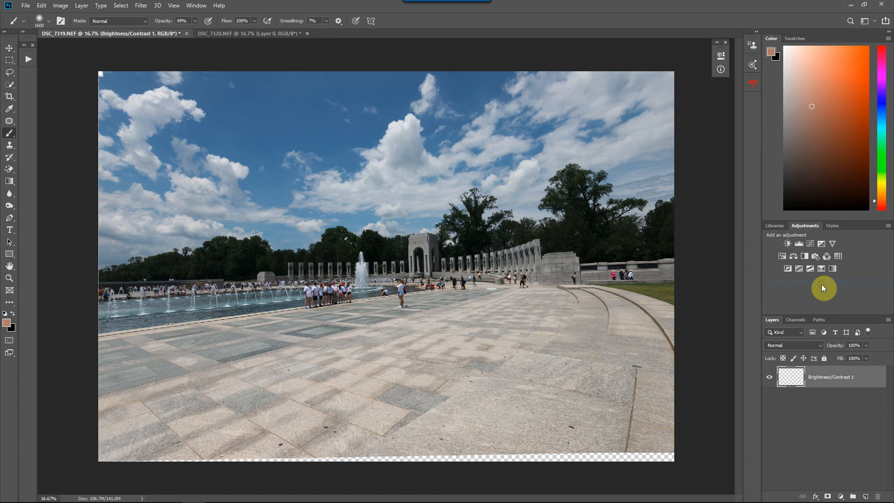